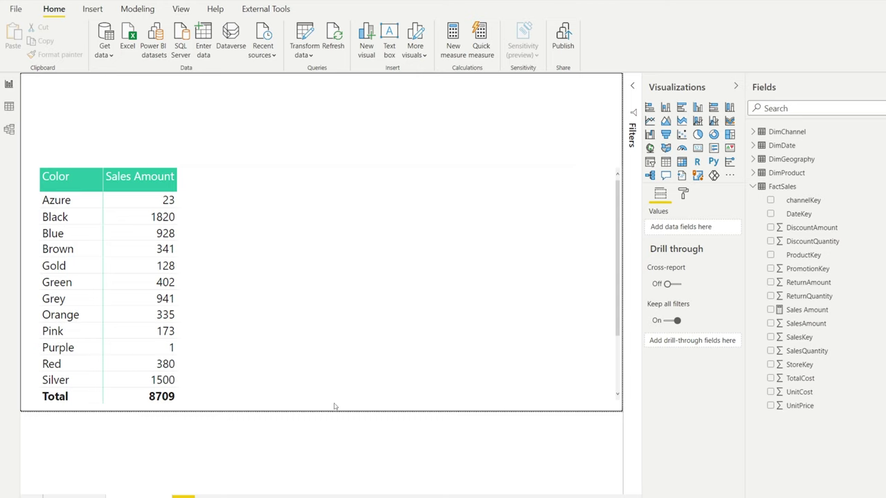
Select the sales-by-colour table visual and switch to Data view to show DimProduct's rows.
left_click(310, 193)
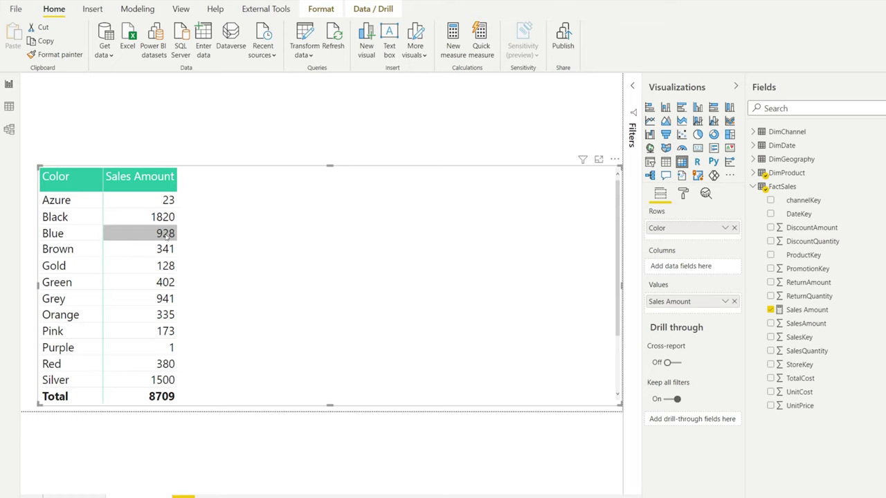
left_click(9, 106)
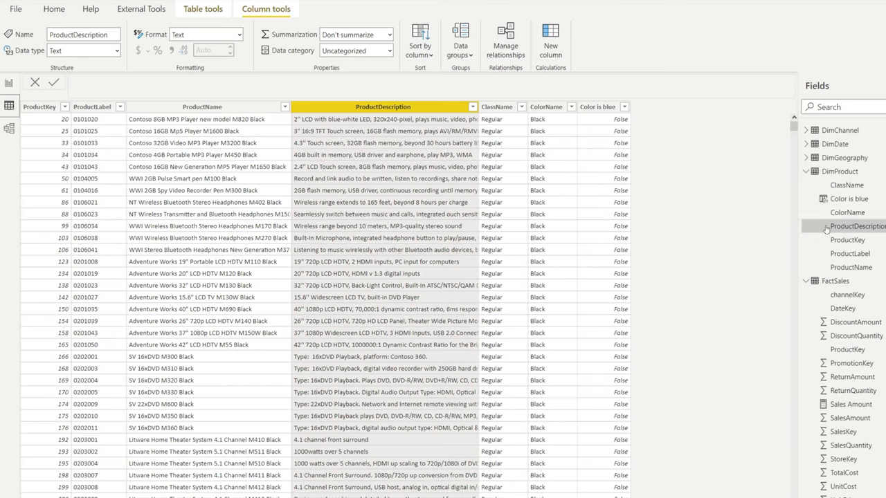
Inspect the Color is blue column's DAX formula, then return to Report view.
left_click(601, 107)
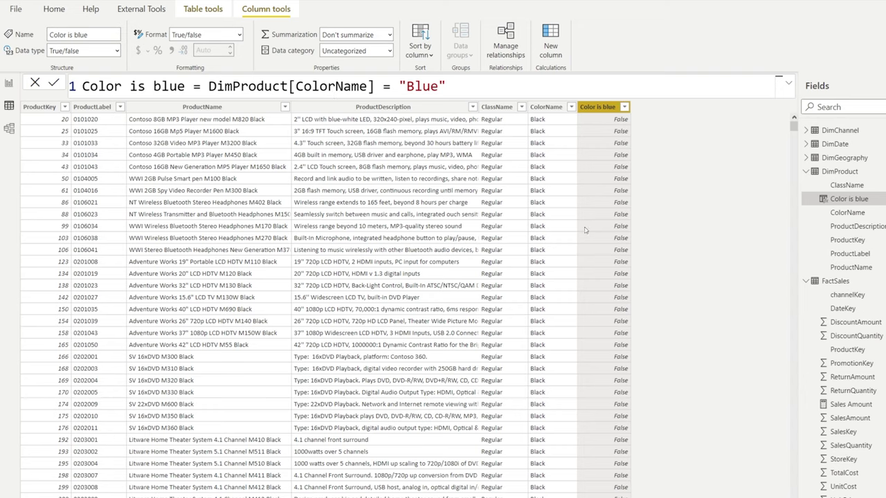
scroll(600, 234, "down", 10)
scroll(600, 234, "up", 10)
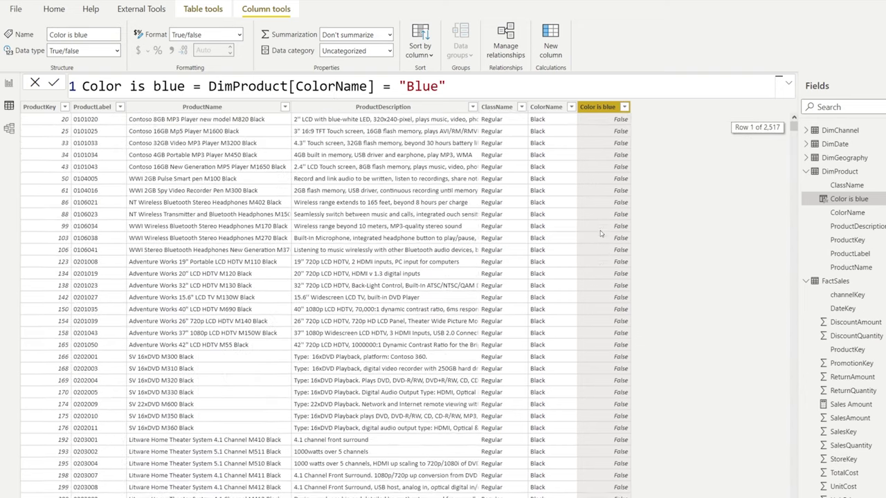
left_click(9, 84)
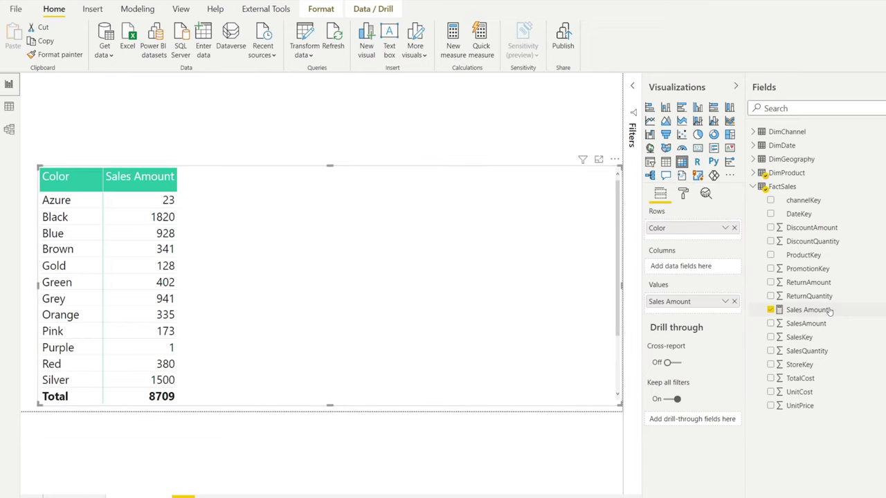
Create a new FactSales measure named 'Sales Amount - Is Blue'.
right_click(832, 310)
left_click(877, 330)
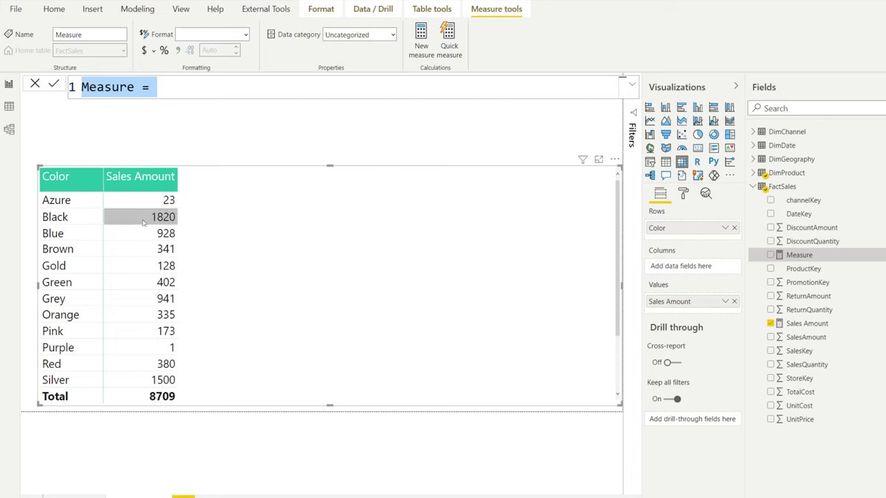
type("Sale")
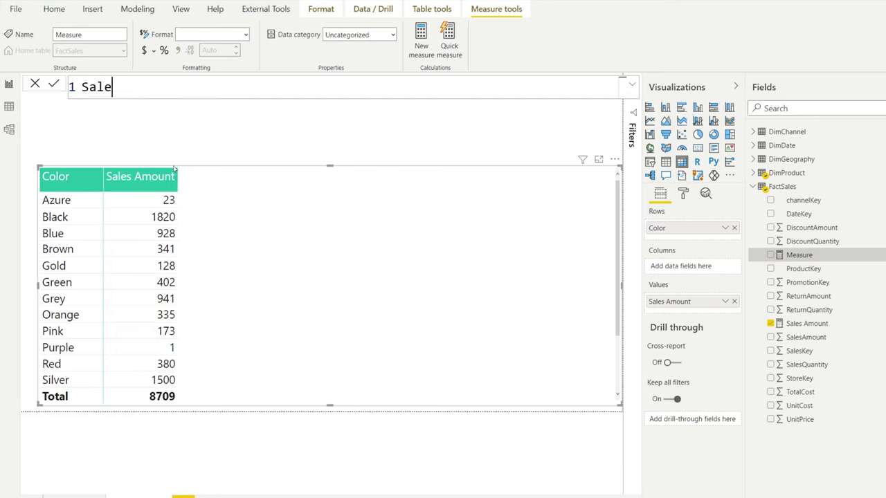
type("s Amount - I")
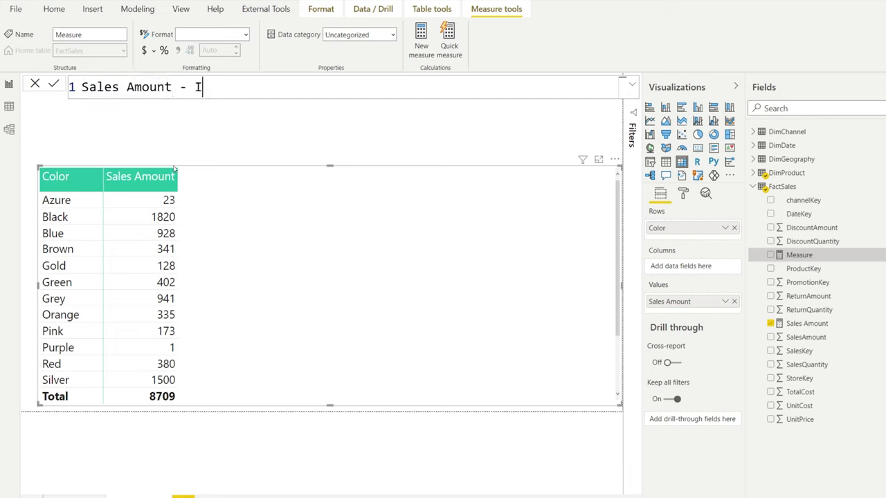
type("s Blue =")
key("shift+Return")
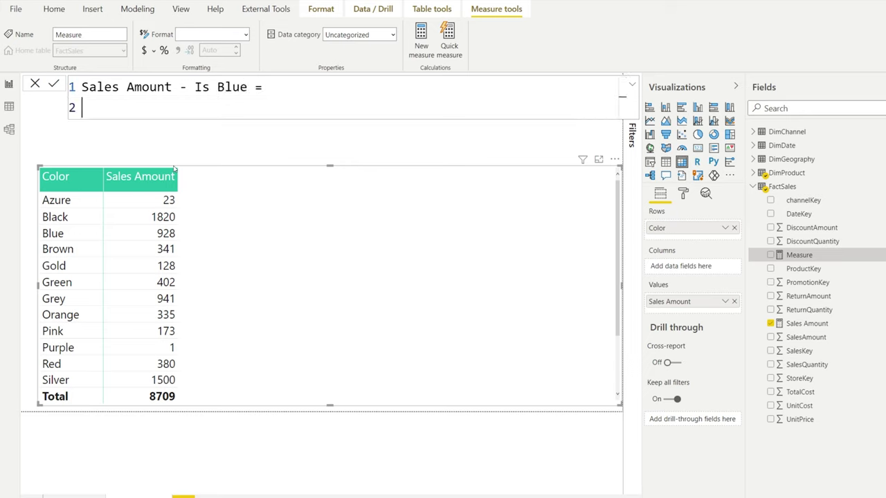
Define the measure as CALCULATE([Sales Amount]) and commit it.
type("calcu")
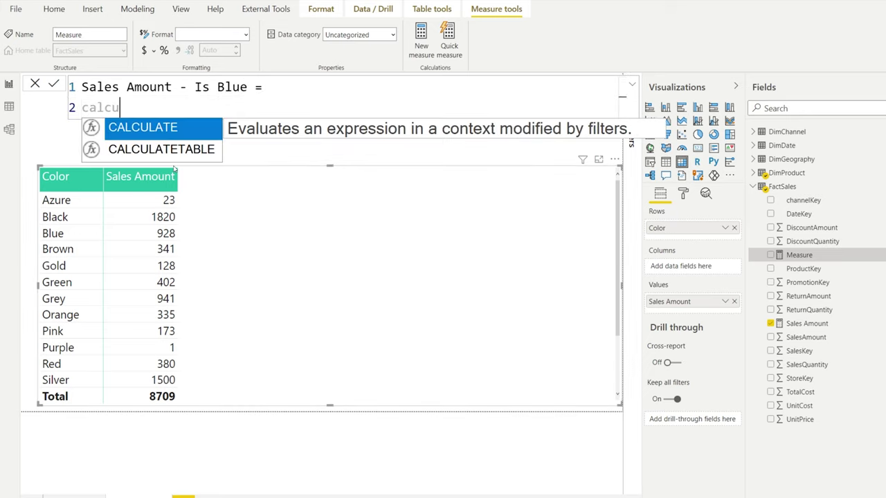
key("Tab")
key("shift+Return")
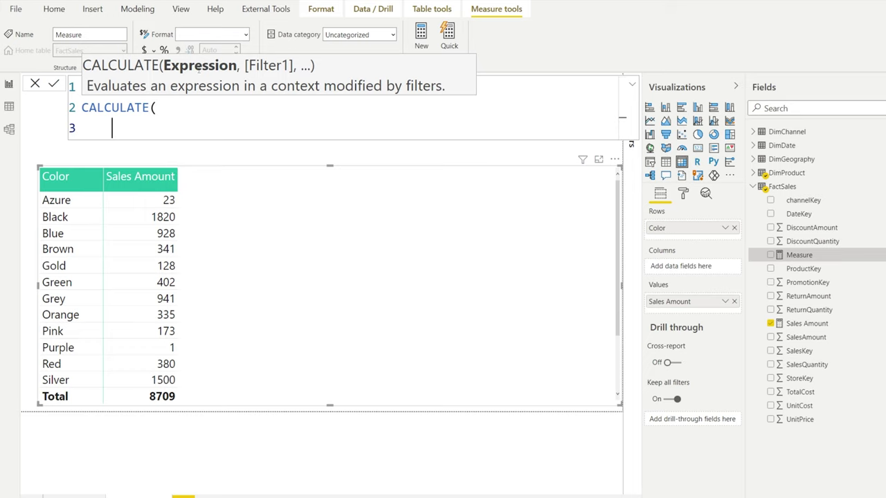
type("[")
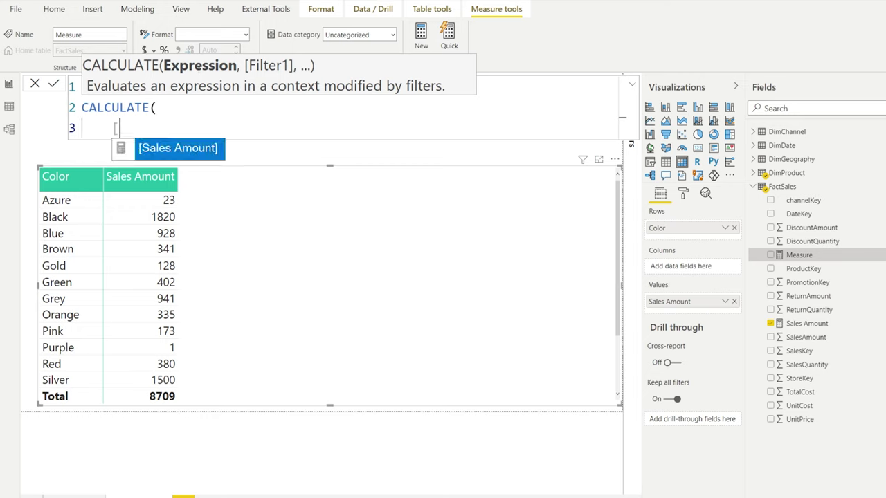
type("sa")
key("Tab")
type(",")
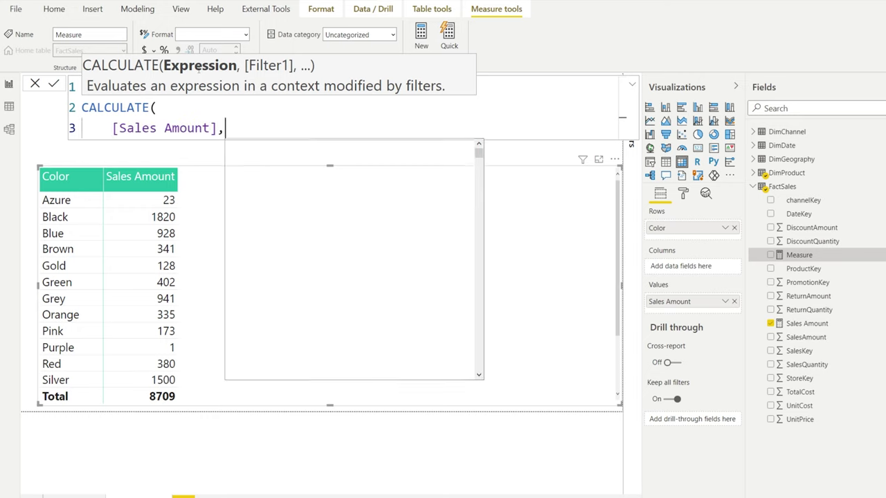
key("BackSpace")
key("BackSpace")
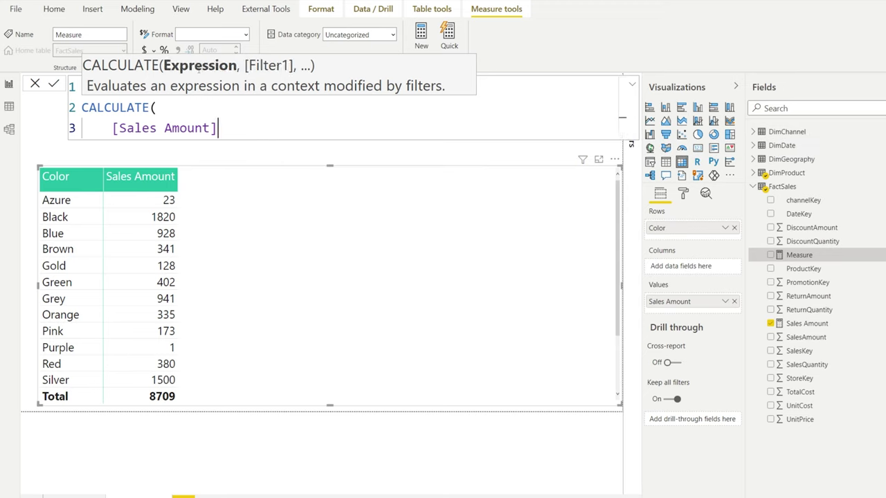
type(")")
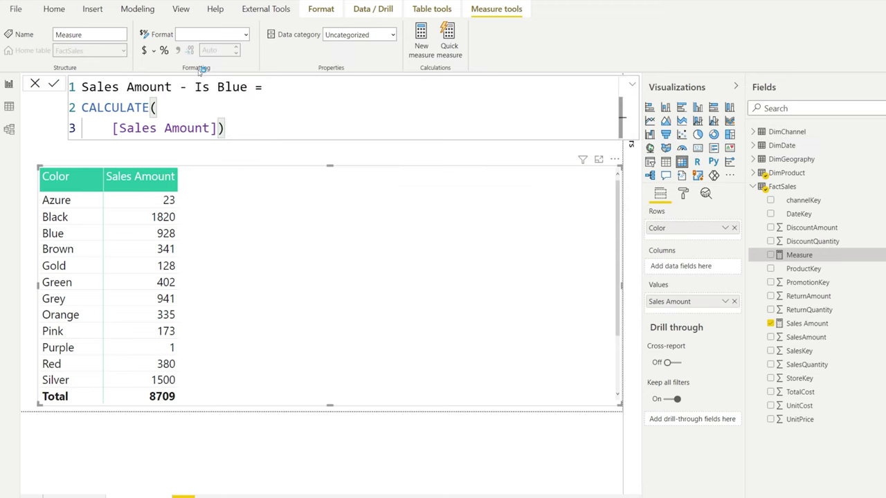
key("Return")
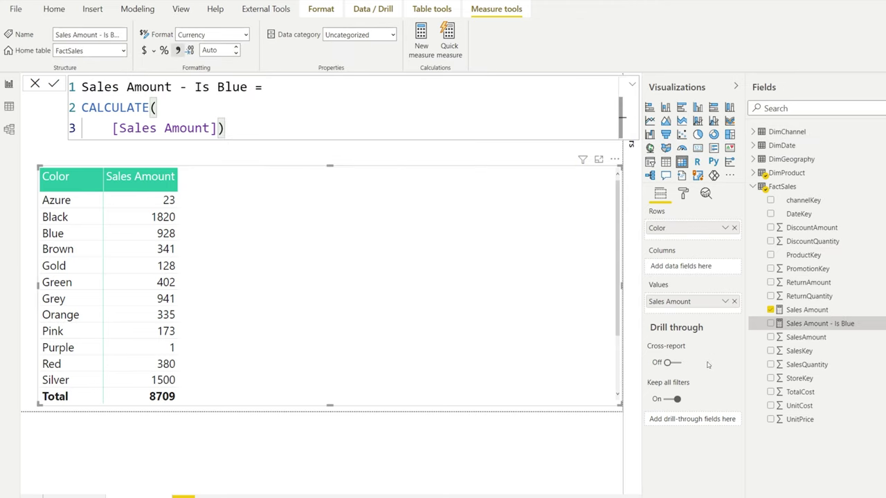
Add Sales Amount - Is Blue to the table and change its format from Currency to Whole number.
left_click(770, 324)
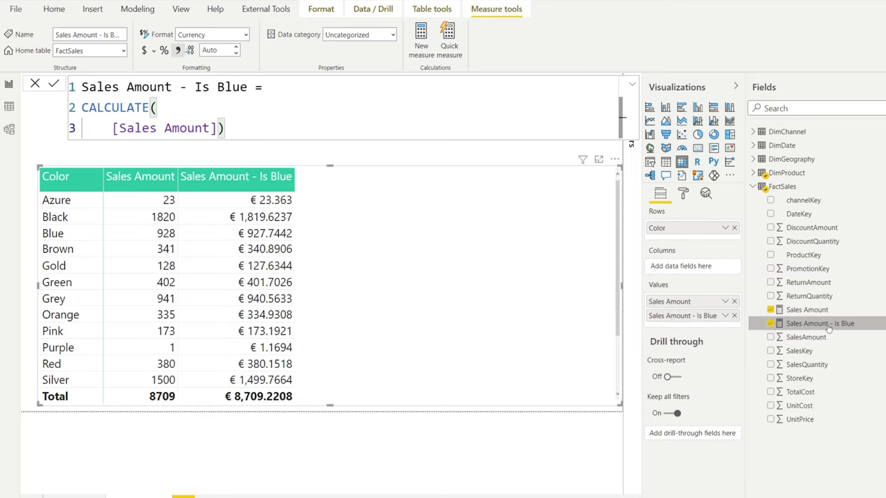
left_click(247, 35)
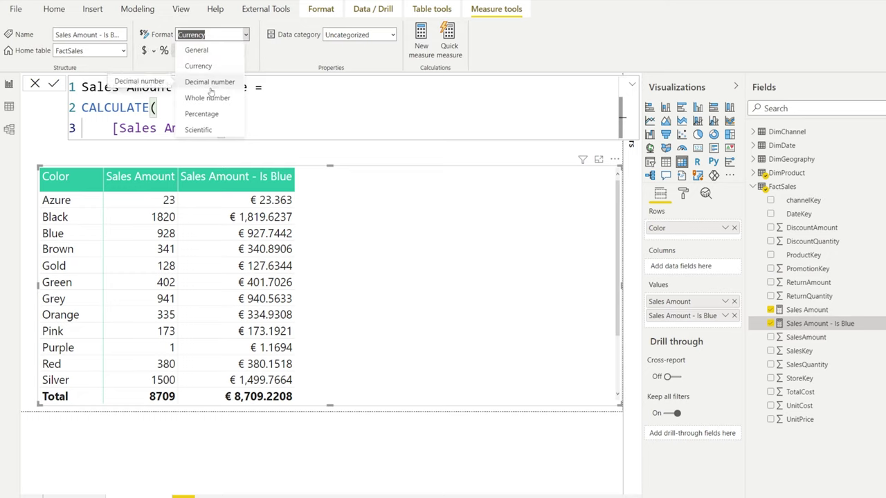
left_click(199, 34)
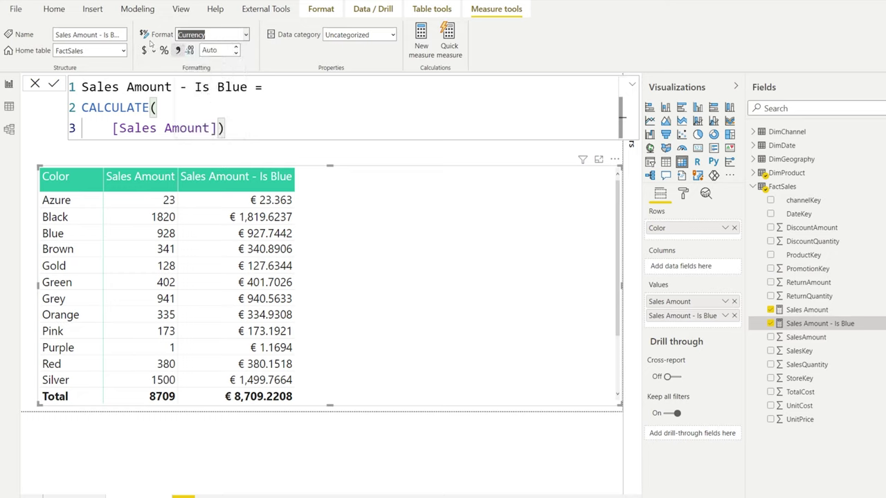
key("Down")
key("Down")
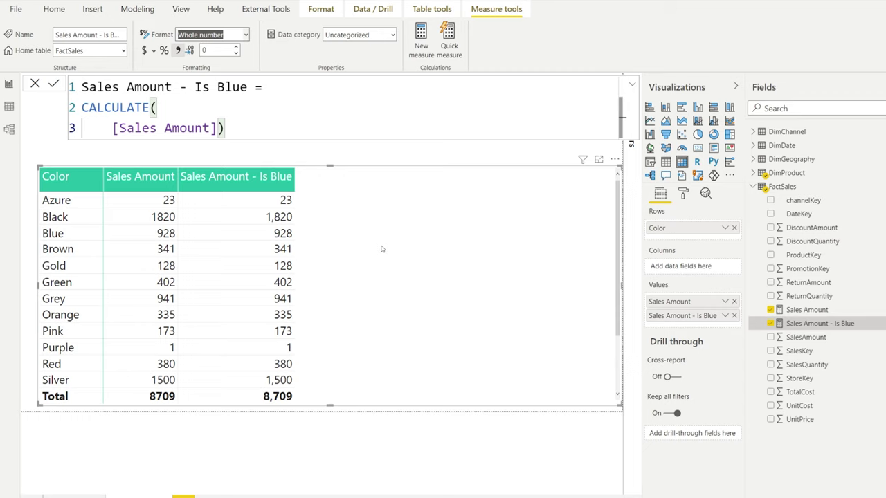
left_click(280, 133)
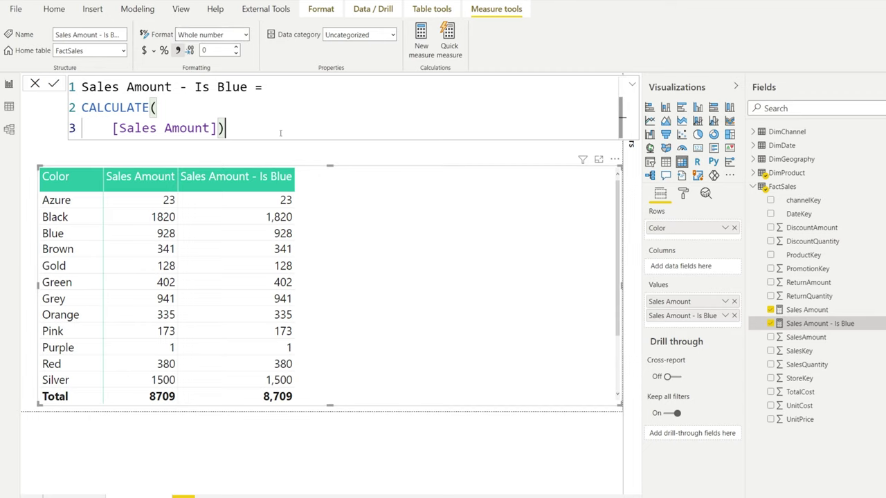
Add DimProduct[Color is blue] = TRUE() as CALCULATE's filter argument and commit the measure.
key("BackSpace")
type(",")
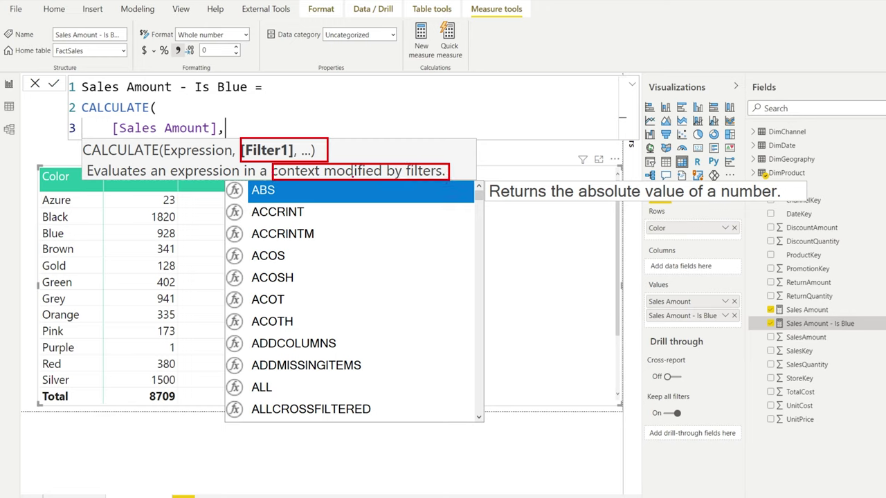
key("Escape")
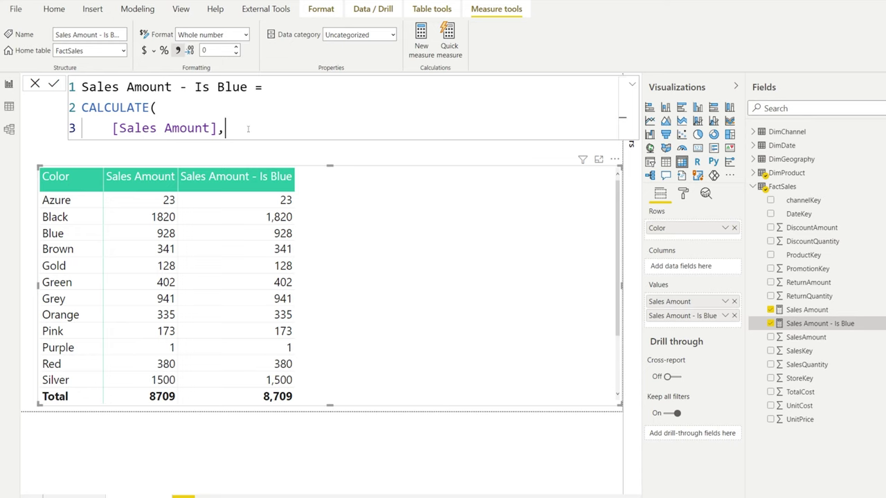
key("shift+Return")
type("i")
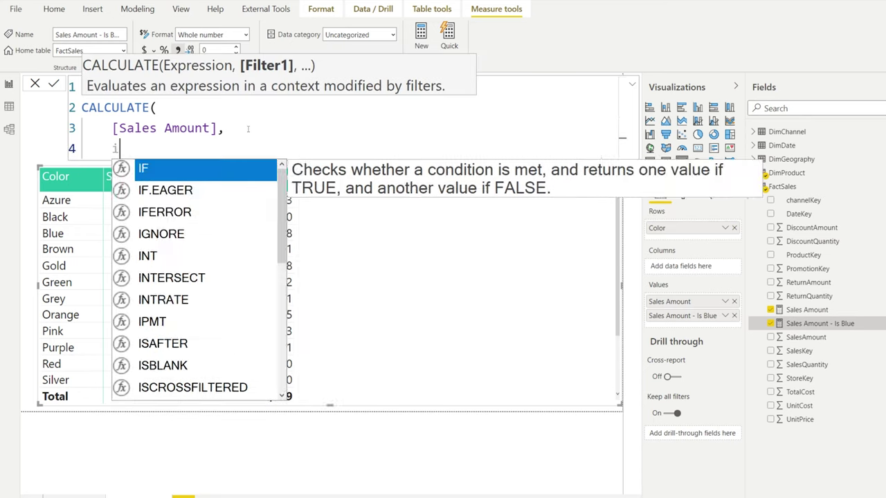
type("s blue")
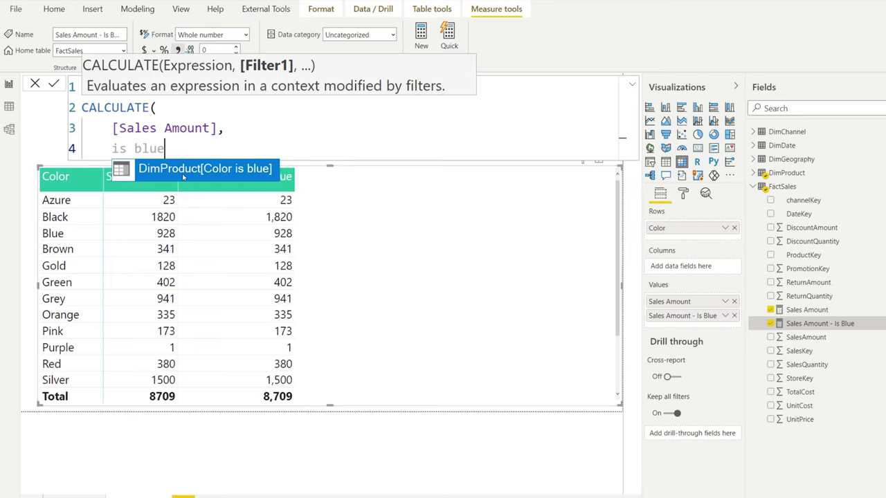
left_click(237, 169)
type("= TRUE")
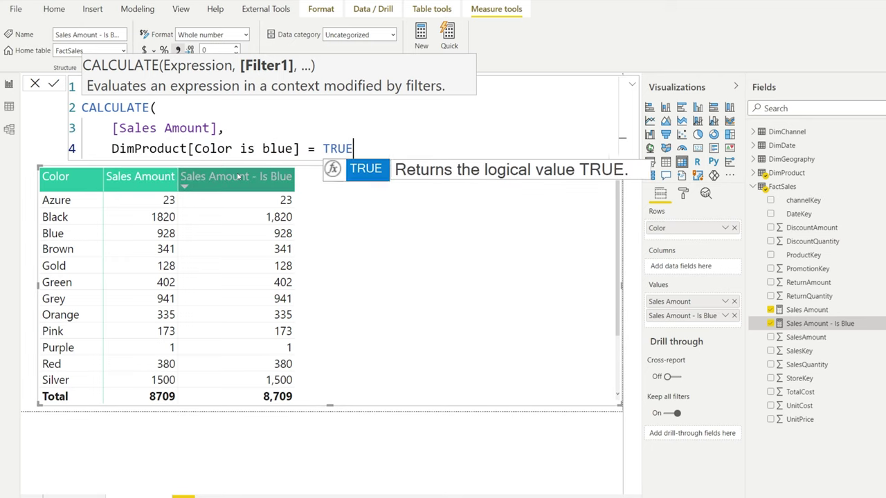
type("()")
key("Return")
type(")")
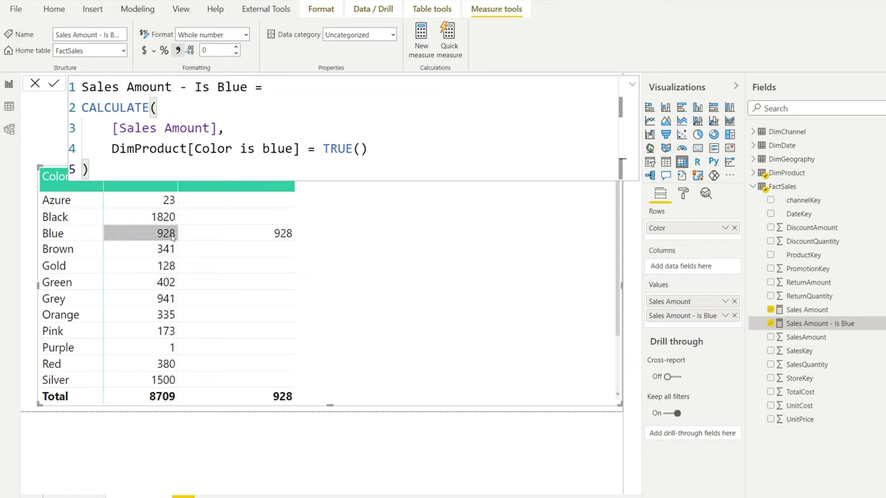
Copy the Is Blue formula and paste it into a new measure.
left_click(119, 151)
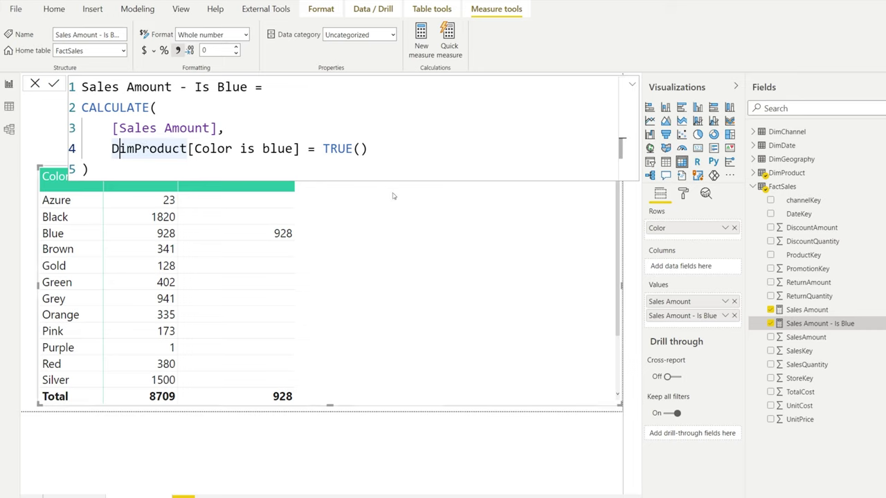
key("ctrl+Right")
key("ctrl+Right")
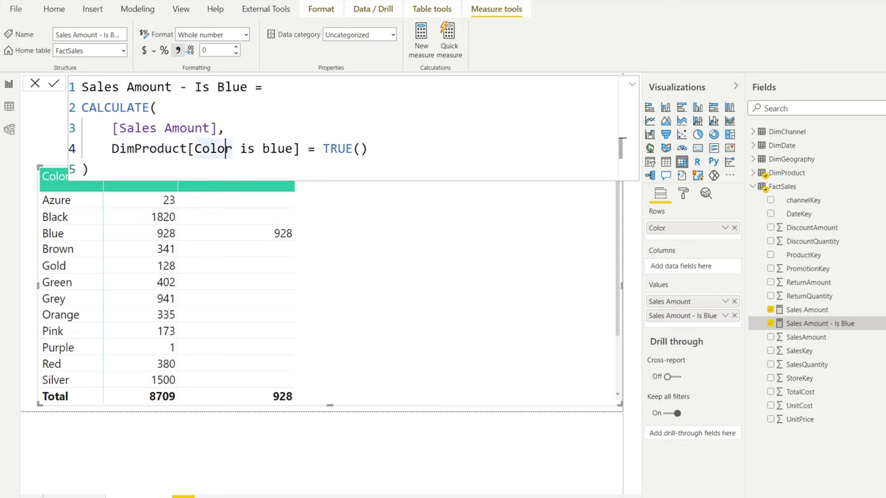
key("ctrl+a")
key("ctrl+c")
key("Escape")
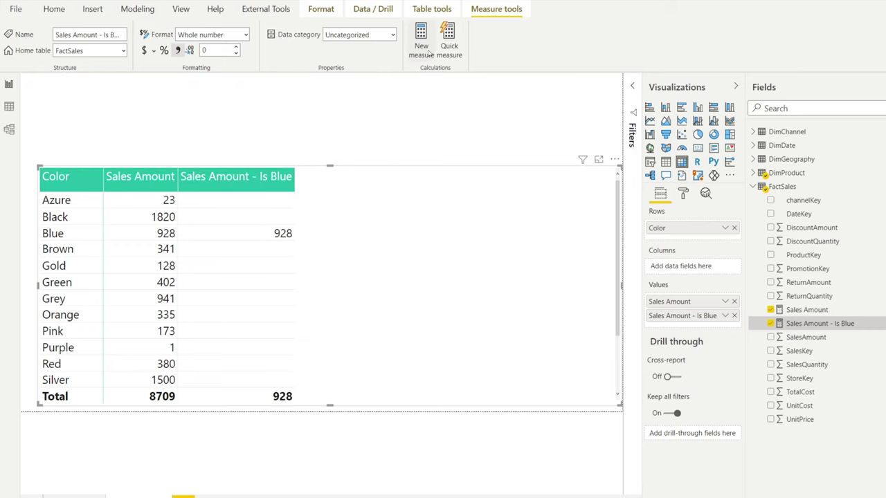
left_click(430, 53)
key("ctrl+v")
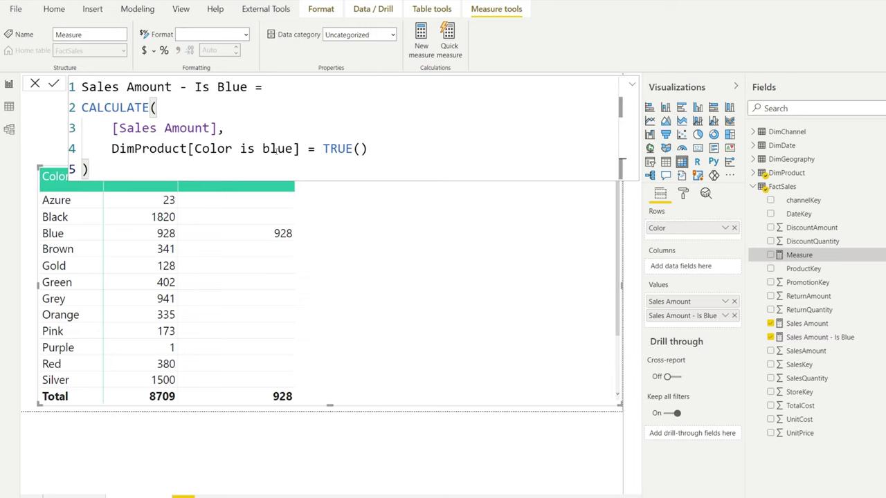
Change the filter to DimProduct[ColorName] = "Blue".
left_click_drag(235, 149, 294, 148)
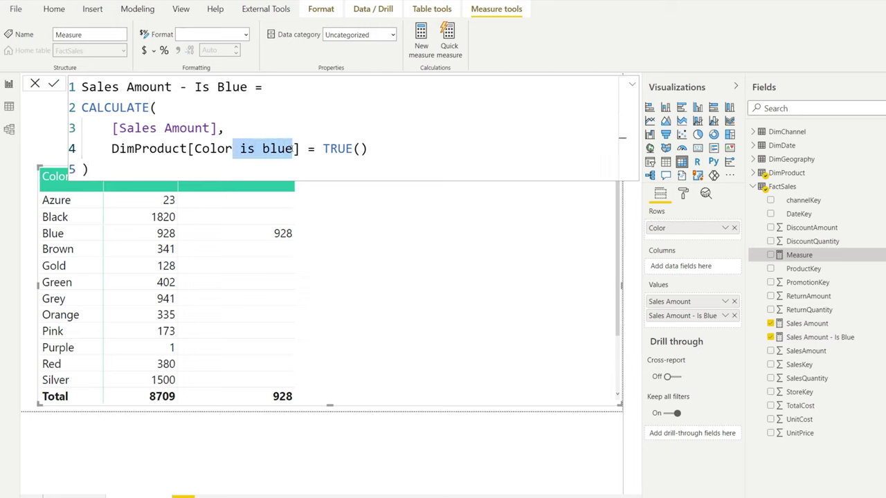
key("BackSpace")
key("Down")
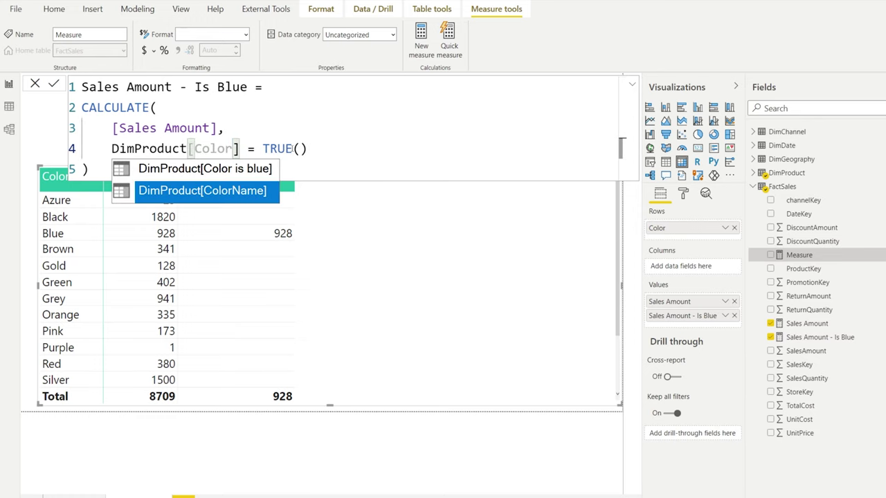
key("Tab")
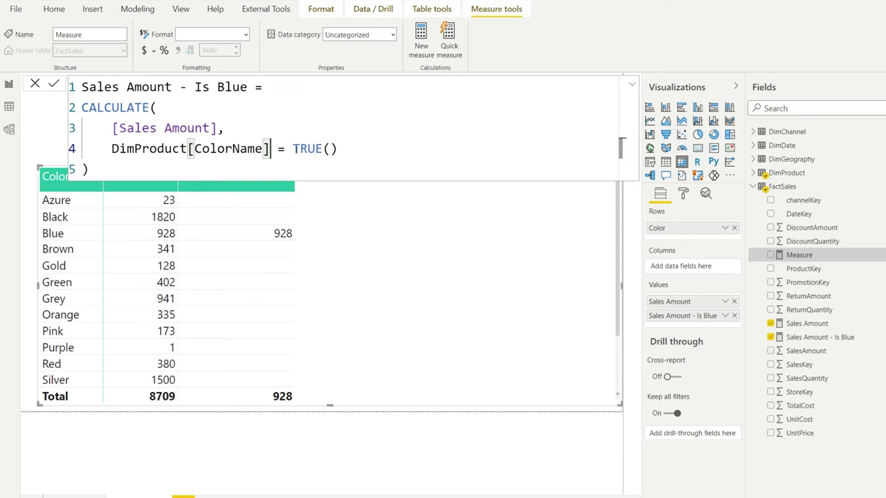
left_click_drag(292, 149, 362, 150)
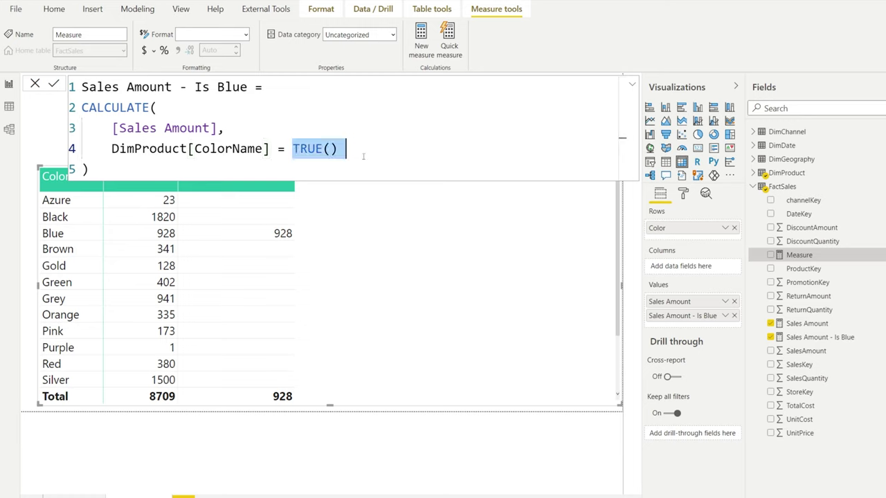
type("\"B")
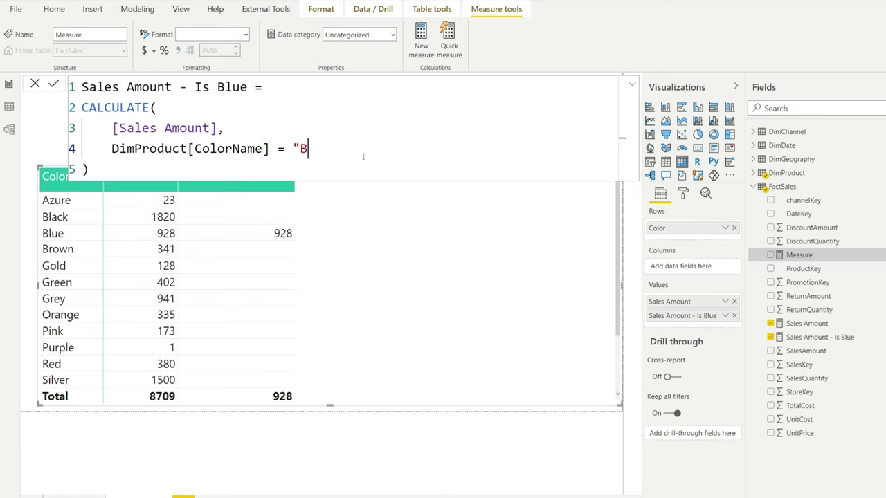
type("lue\"")
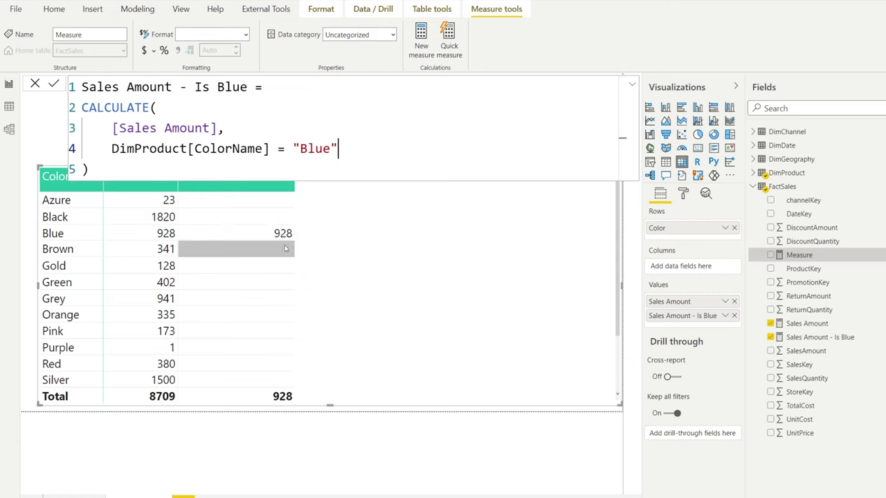
Rename the measure to Sales Amount - Blue and commit it.
double_click(199, 87)
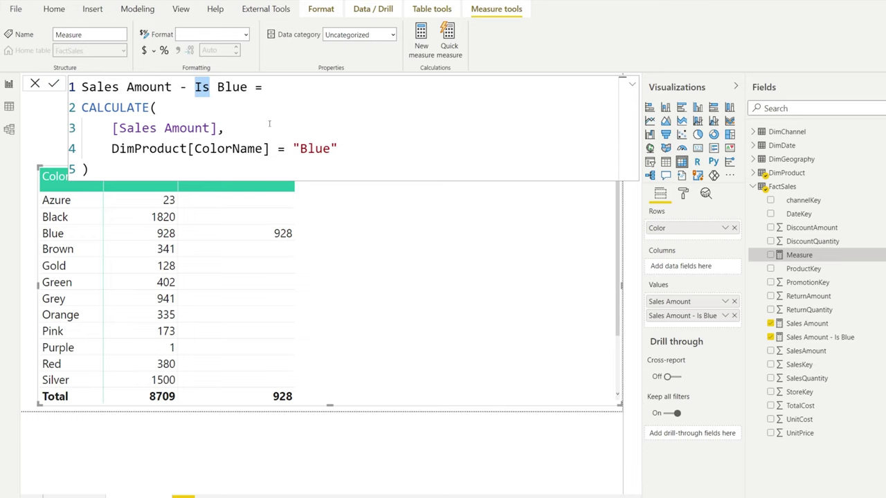
key("BackSpace")
key("BackSpace")
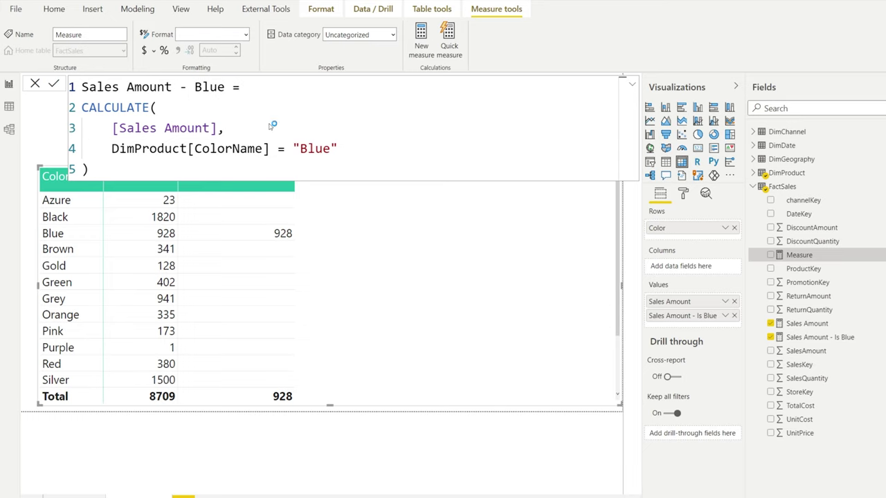
key("Return")
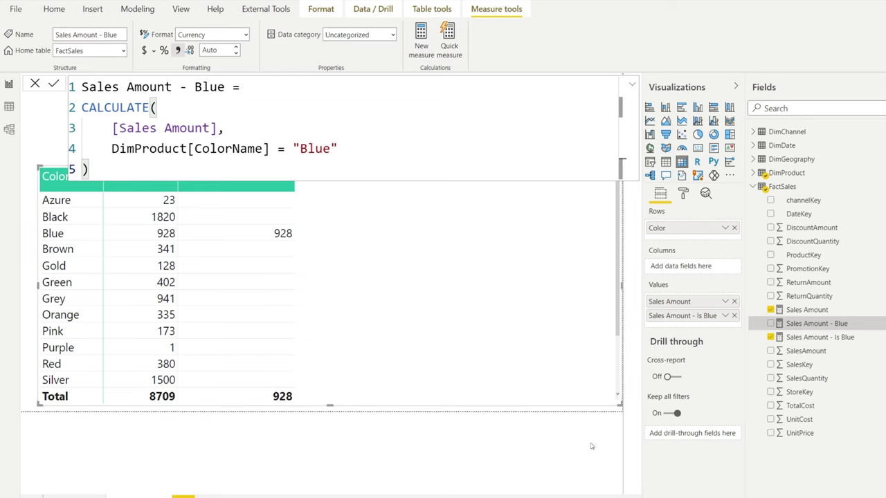
key("Escape")
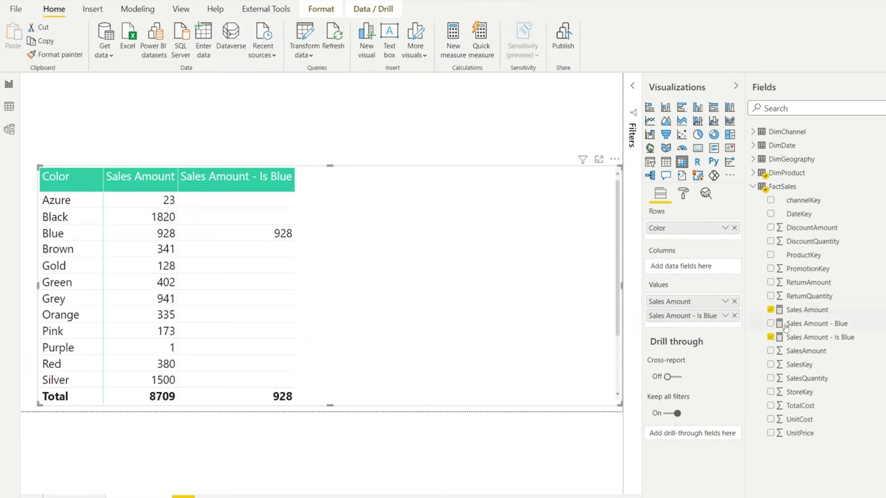
Add Sales Amount - Blue to the table and set its format to Whole number.
left_click(771, 323)
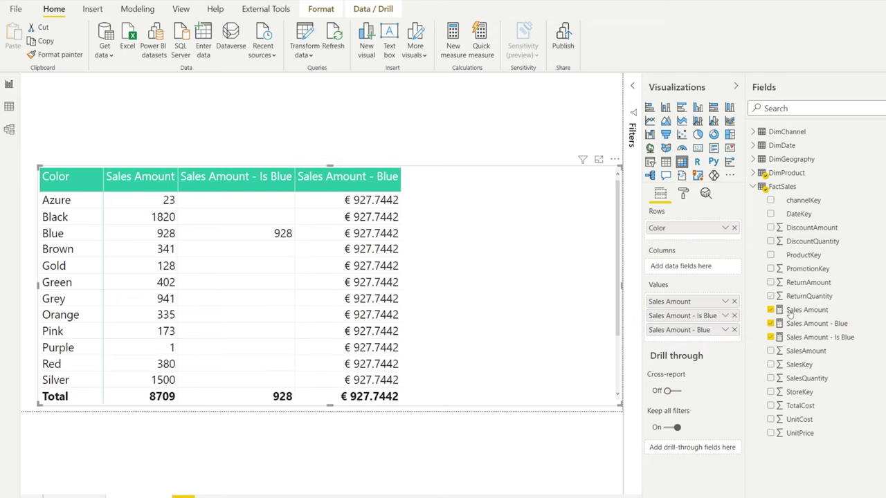
left_click(817, 324)
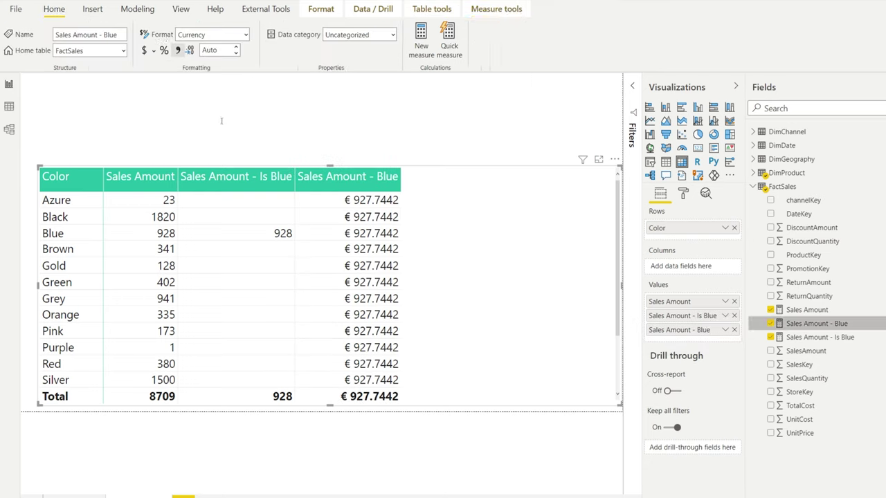
left_click(245, 37)
left_click(264, 141)
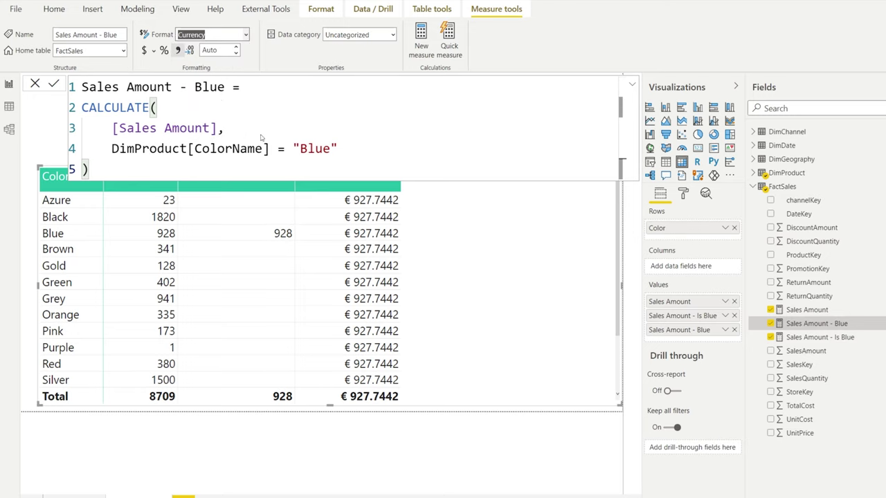
left_click(488, 441)
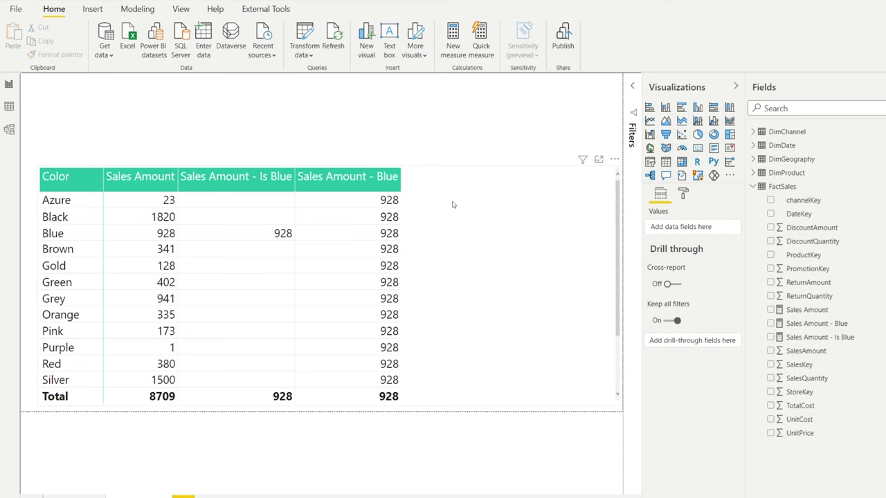
left_click(837, 325)
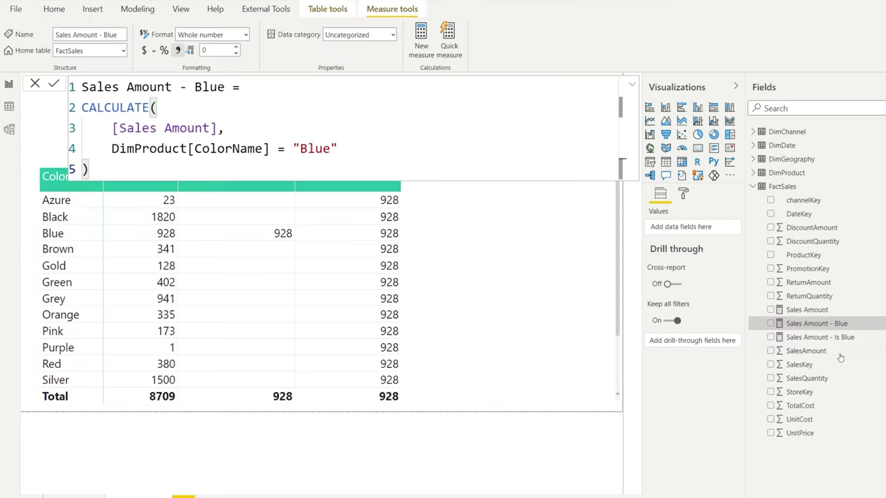
left_click(818, 337)
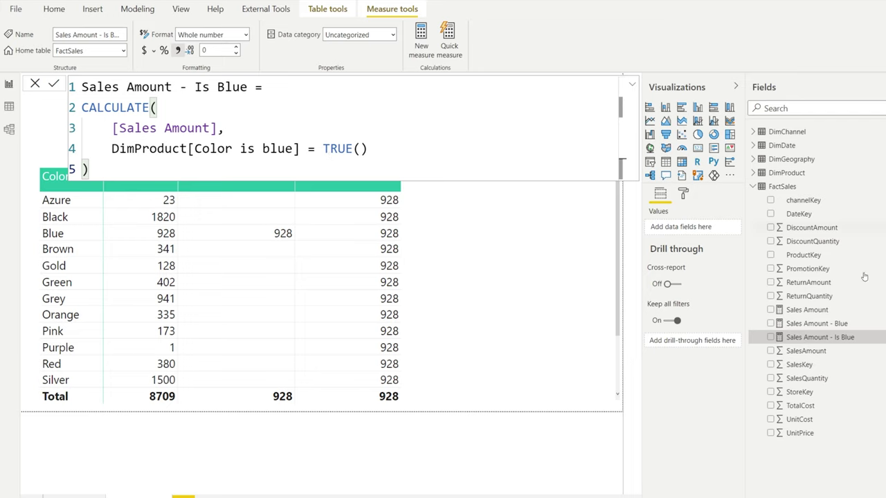
left_click(839, 323)
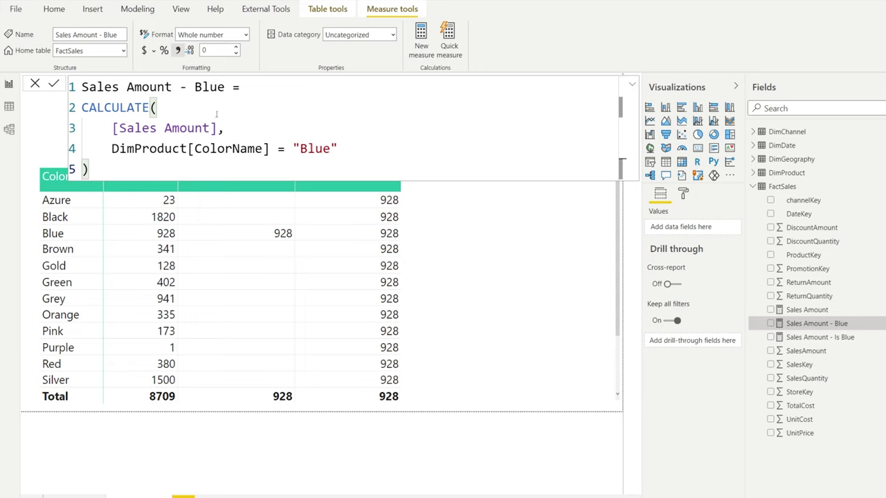
Wrap the CALCULATE in VAR ShortSyntax = and duplicate that variable block.
left_click(259, 88)
key("shift+Return")
type("V")
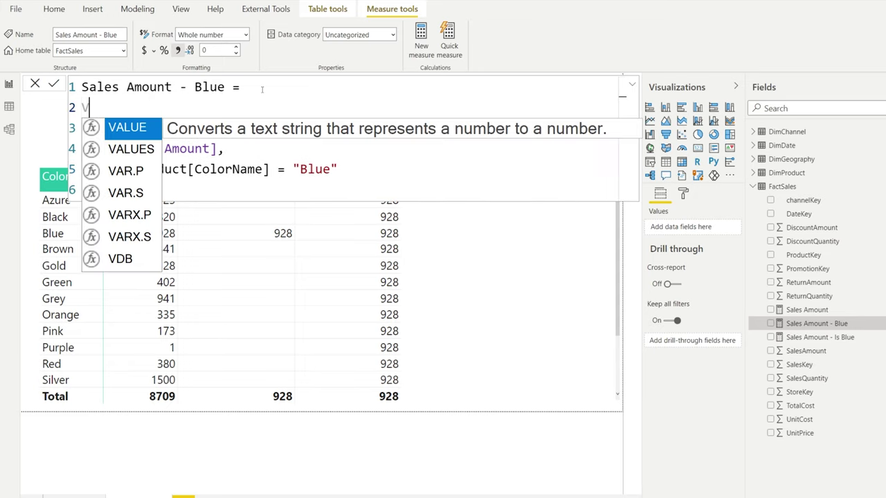
type("AR Short")
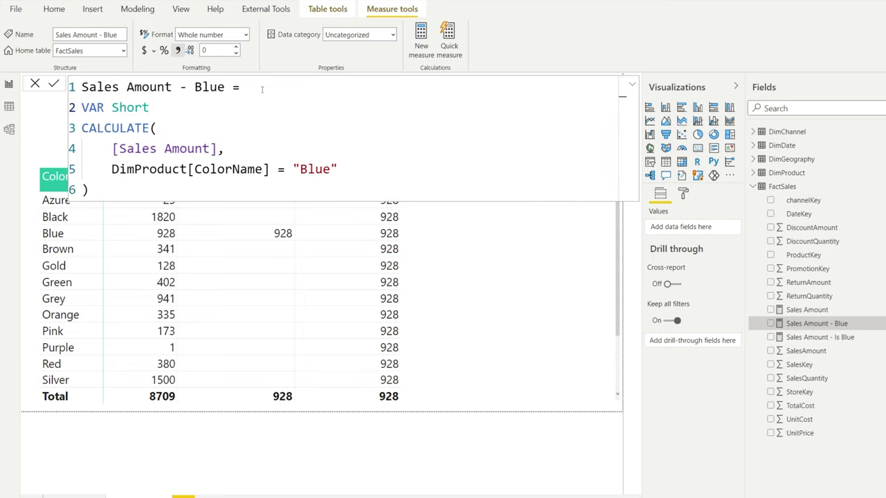
type("Syntax =")
left_click(114, 188)
key("shift+Up")
key("shift+Up")
key("shift+Up")
key("shift+Home")
key("shift+Up")
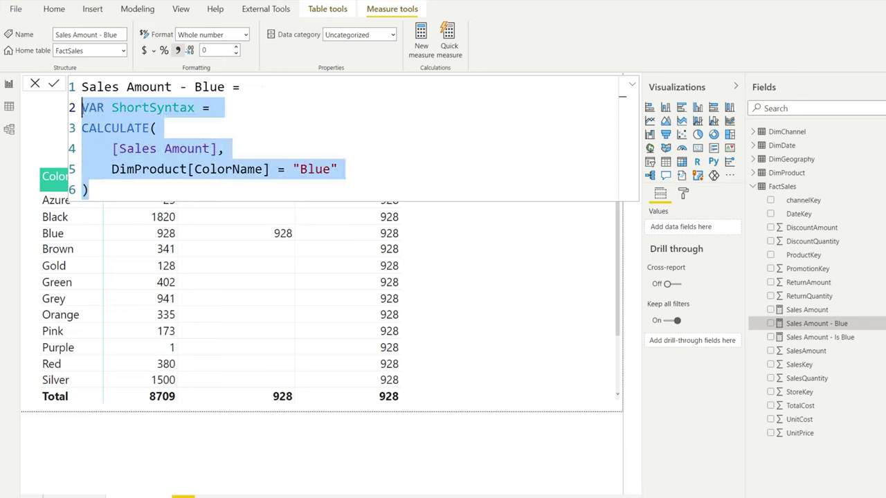
key("ctrl+c")
key("Right")
key("Return")
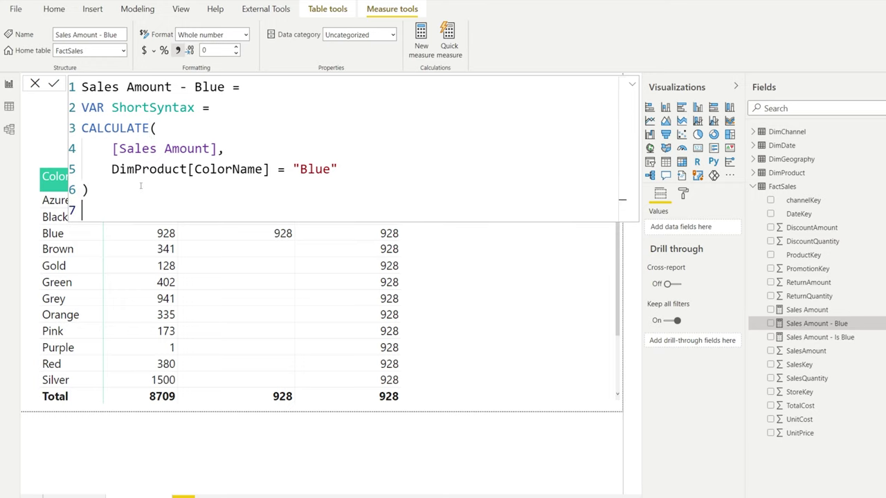
key("ctrl+v")
Rename the copy LongerSyntax and wrap its condition in FILTER( ALL( DimProduct[ColorName] ), ... ).
left_click(151, 210)
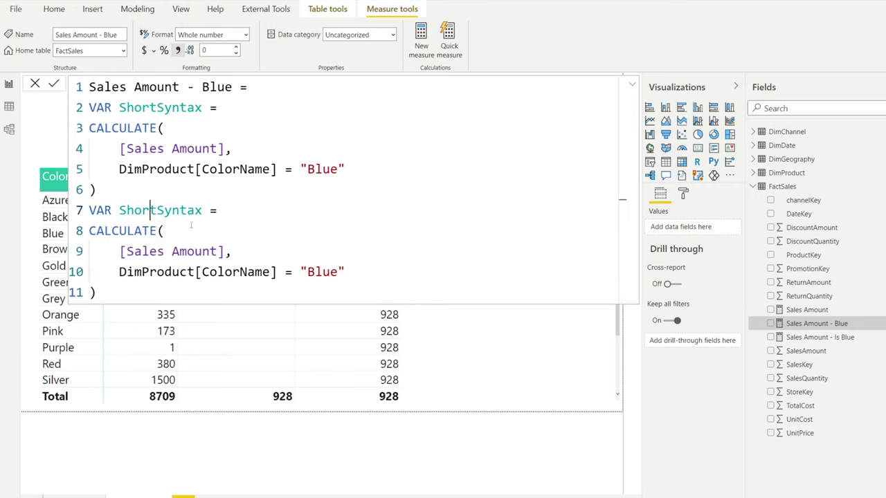
key("BackSpace")
key("BackSpace")
key("BackSpace")
key("BackSpace")
key("BackSpace")
type("Longer")
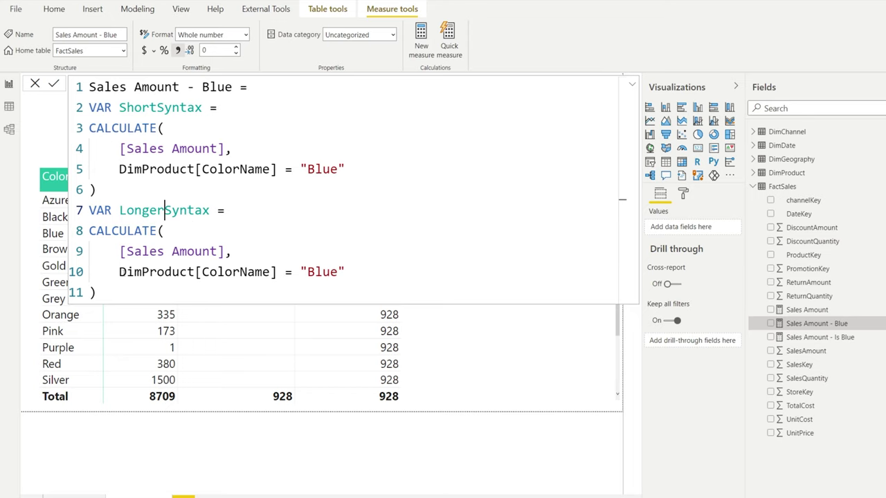
key("Down")
key("Down")
key("Down")
key("Home")
type("FILTER(")
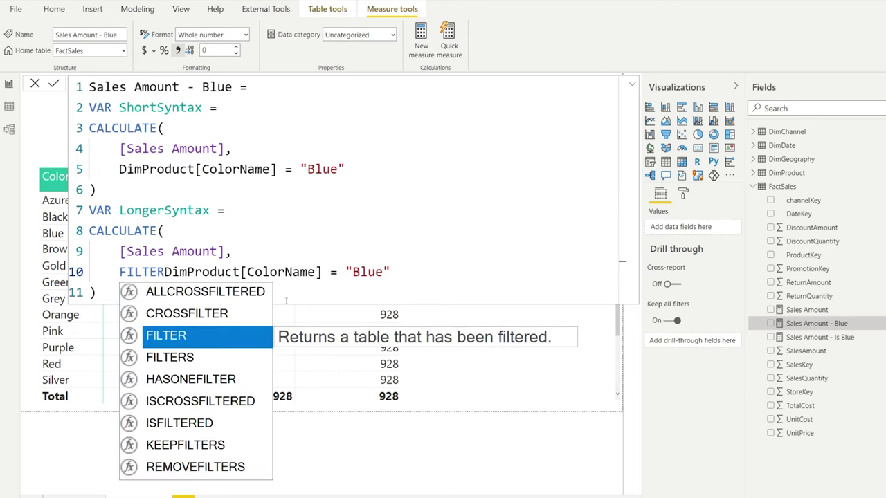
type(" ALL(")
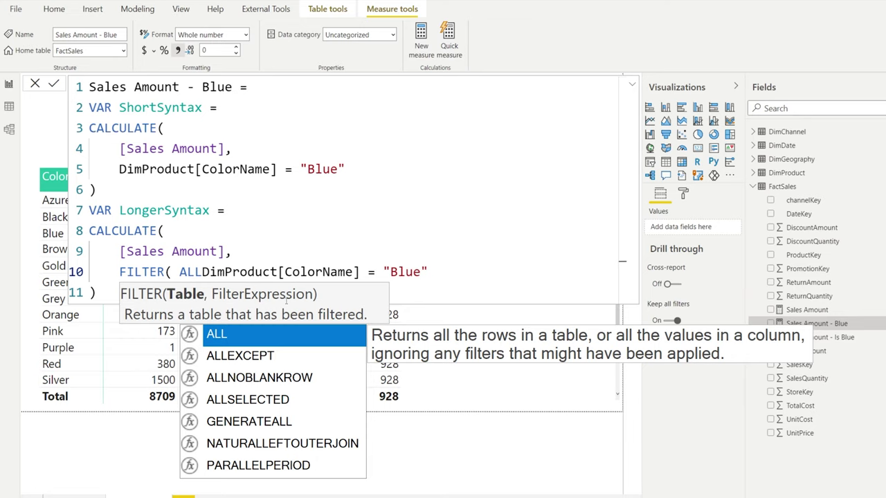
type(" colorn")
key("Tab")
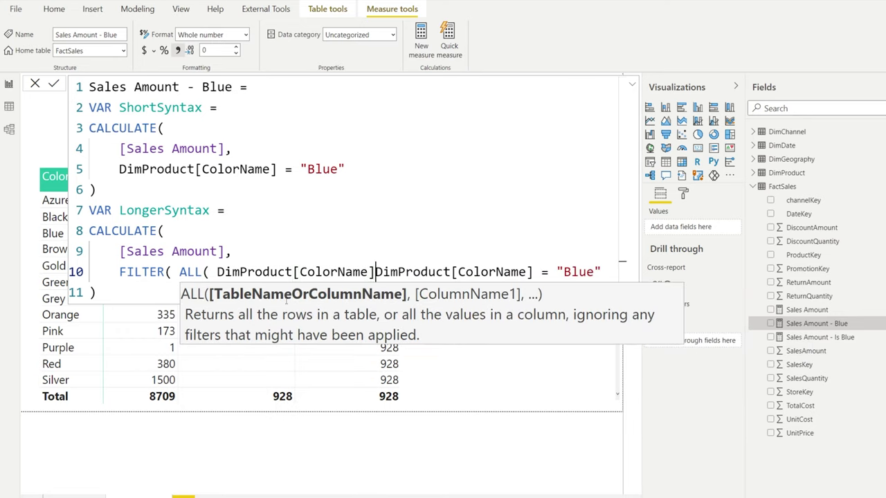
type("),")
key("shift+Return")
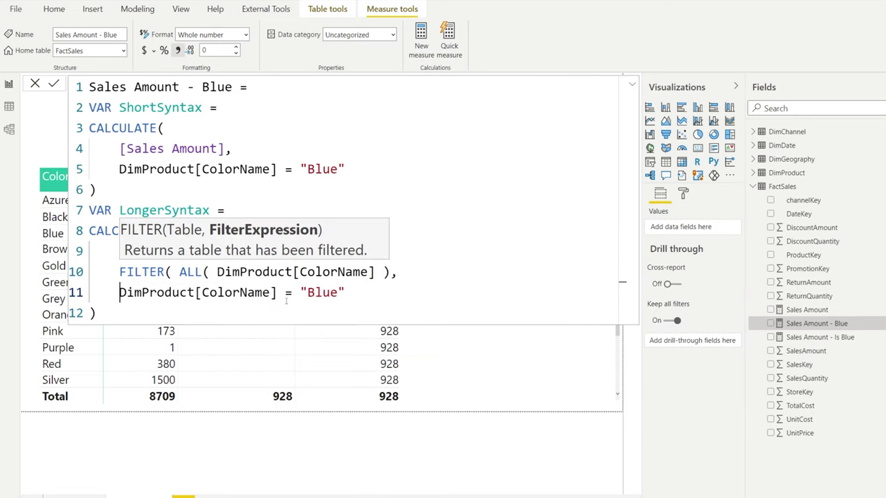
key("Tab")
key("Tab")
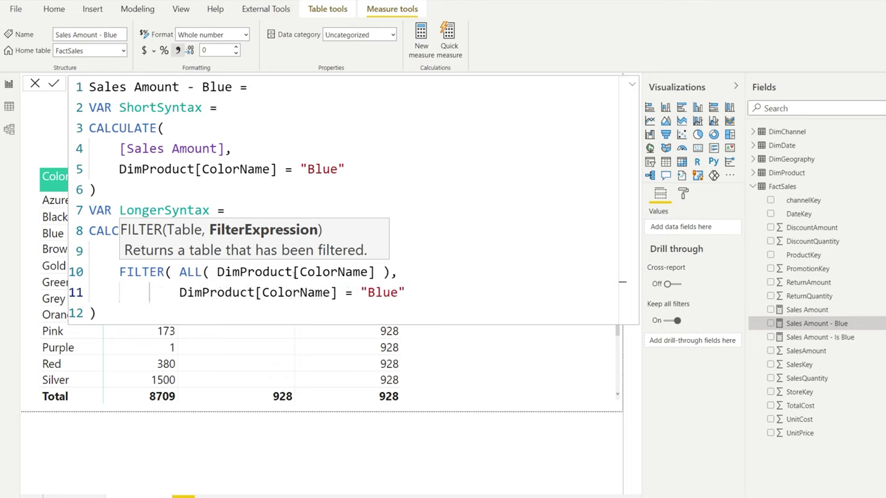
Close the FILTER and CALCULATE parentheses on their own indented lines.
left_click(399, 293)
left_click(350, 306)
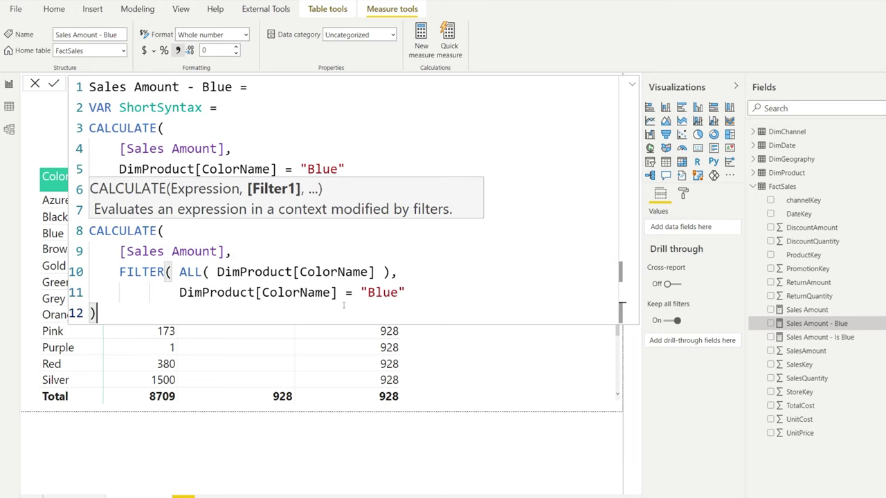
key("Home")
key("Tab")
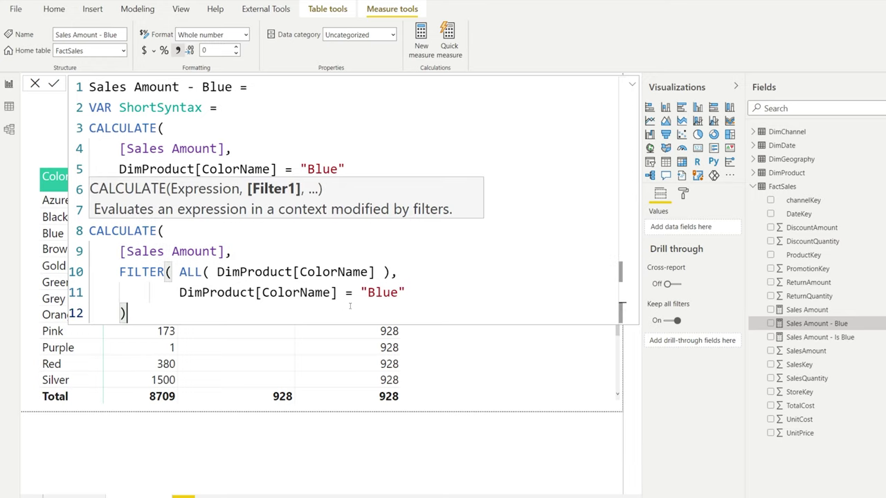
key("End")
key("Return")
type(")")
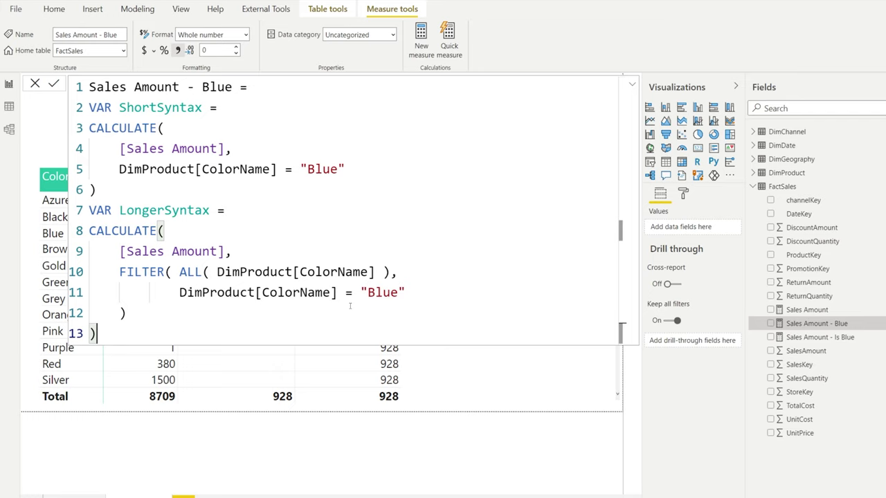
key("Return")
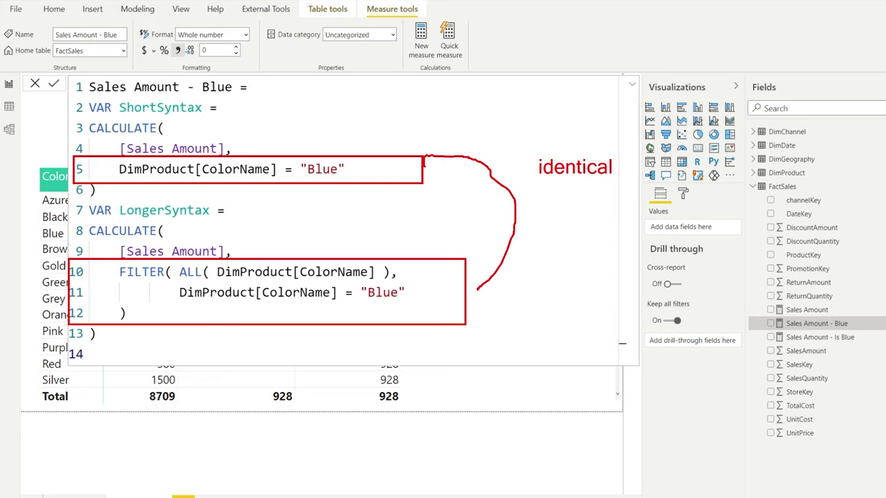
Leave the formula editor with both ShortSyntax and LongerSyntax versions written.
key("Escape")
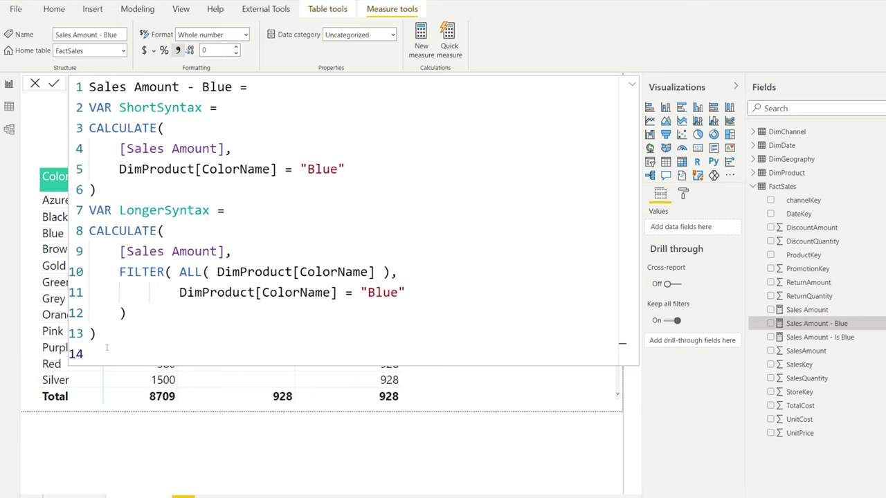
Delete the ShortSyntax block and VAR LongerSyntax line, then sort the matrix by Sales Amount - Blue.
left_click(118, 191)
key("shift+Up")
key("shift+Up")
key("shift+Up")
key("shift+Up")
key("shift+Home")
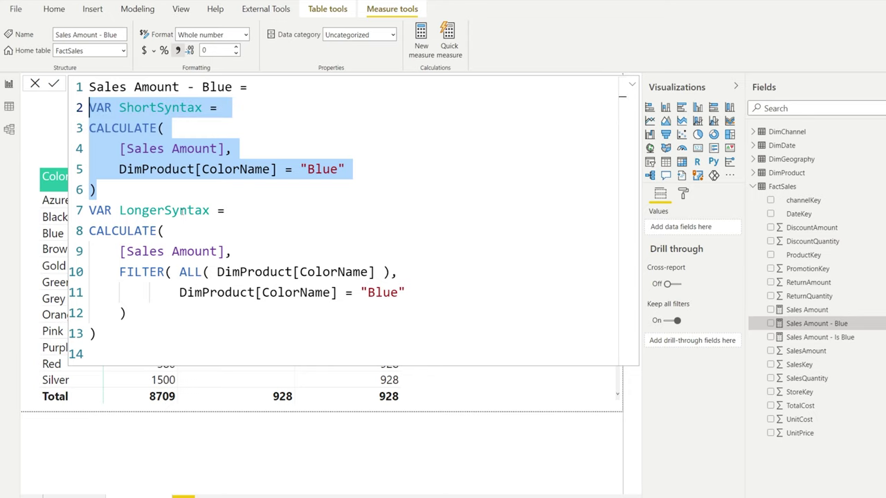
key("Delete")
key("Delete")
key("Delete")
key("Delete")
key("Delete")
key("Delete")
key("Delete")
key("Delete")
key("Delete")
key("Delete")
key("Delete")
key("Delete")
key("Delete")
key("Delete")
key("Delete")
key("Delete")
key("Delete")
key("Delete")
key("Delete")
key("Delete")
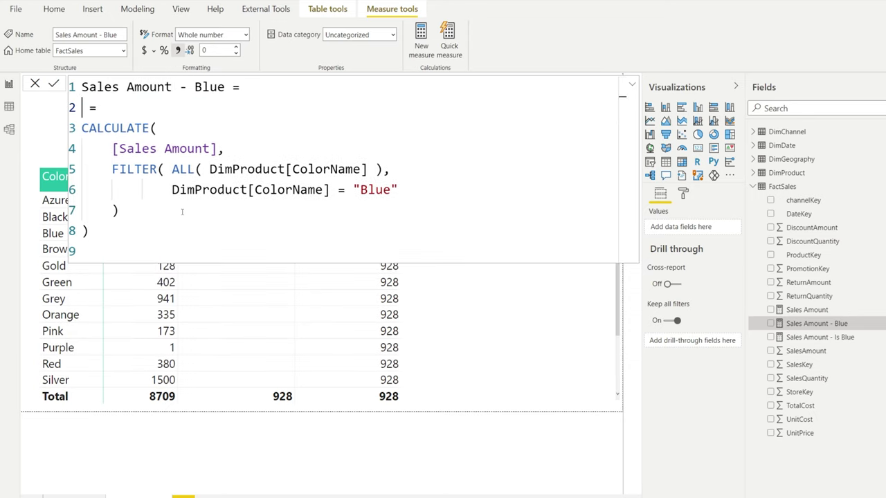
key("Delete")
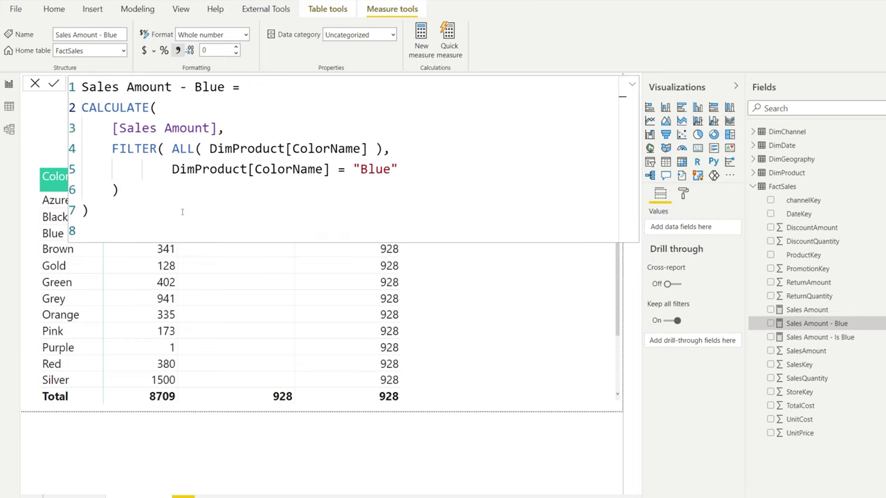
key("ctrl+End")
left_click(635, 87)
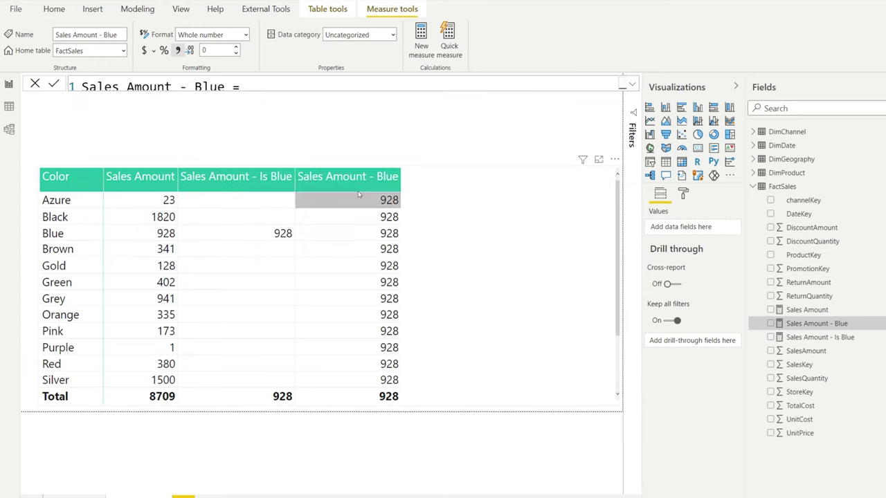
left_click(358, 187)
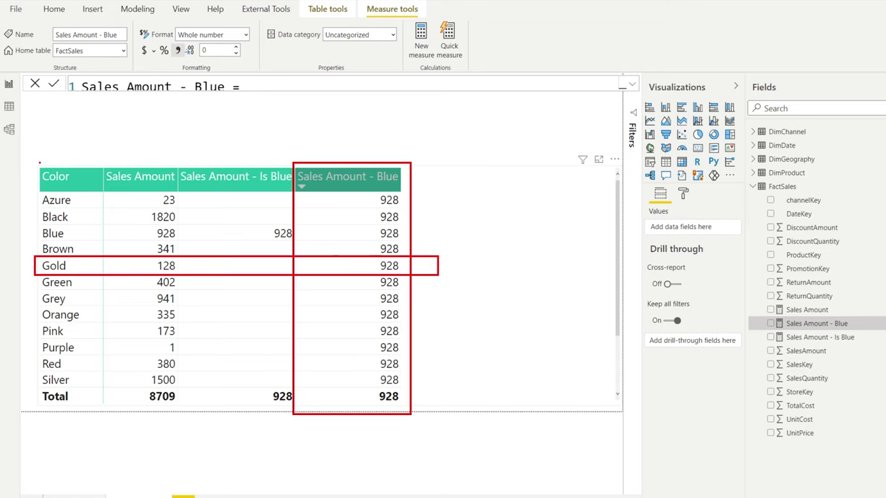
left_click_drag(31, 164, 69, 165)
left_click_drag(237, 168, 237, 108)
mouse_move(254, 165)
left_mouse_down()
mouse_move(254, 113)
mouse_move(266, 163)
mouse_move(270, 106)
left_mouse_up()
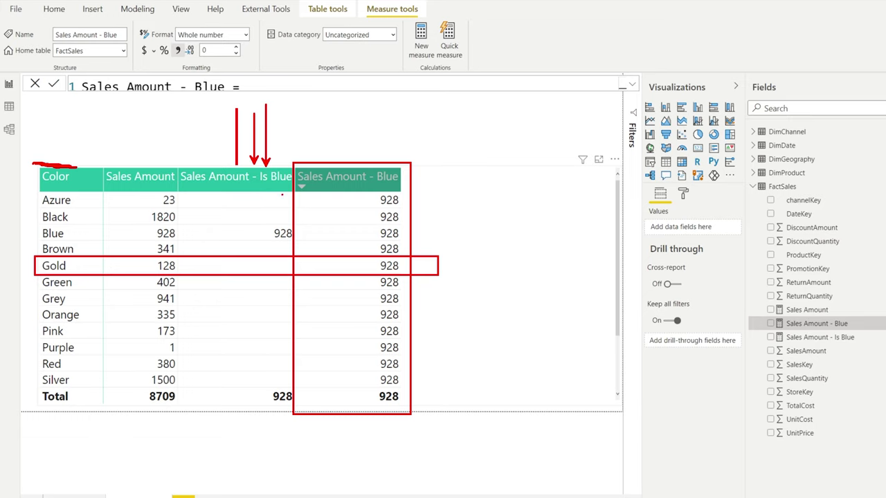
key("Escape")
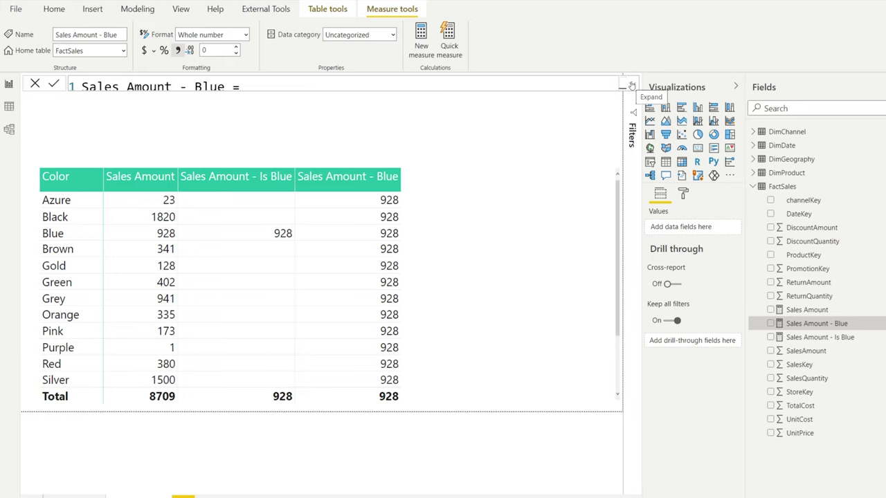
Strip the FILTER(ALL(DimProduct[ColorName])) wrapper, leaving CALCULATE([Sales Amount], DimProduct[ColorName] = "Blue").
left_click(632, 86)
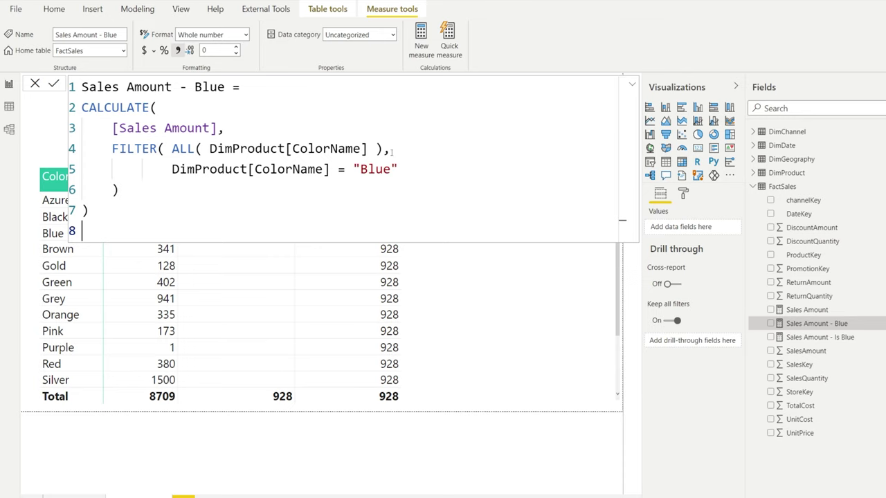
left_click_drag(391, 148, 87, 137)
key("BackSpace")
key("BackSpace")
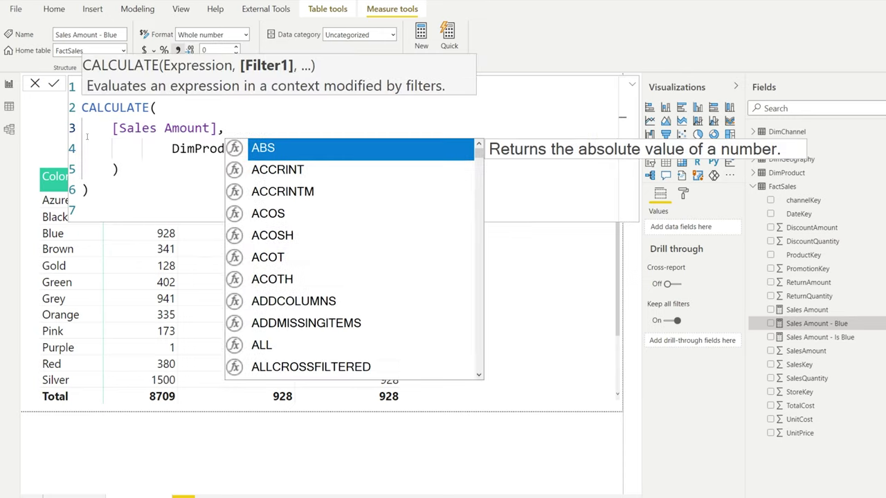
key("Escape")
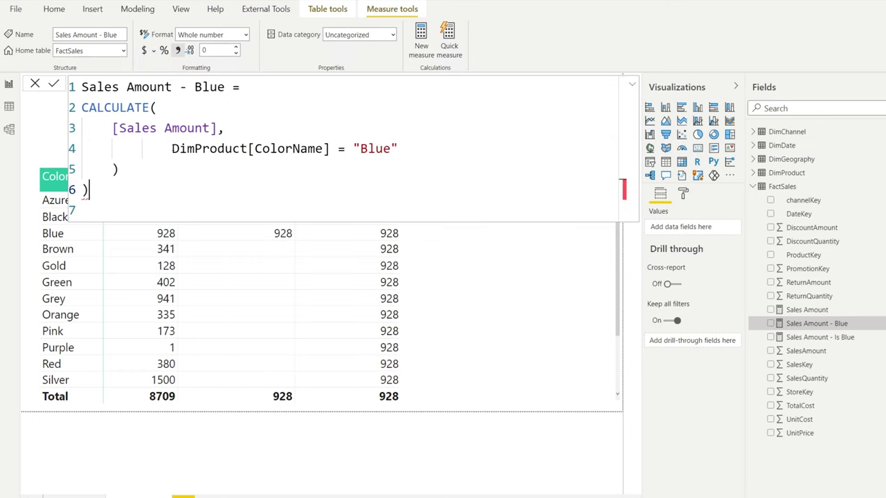
key("Down")
key("Home")
key("BackSpace")
key("BackSpace")
left_click(166, 195)
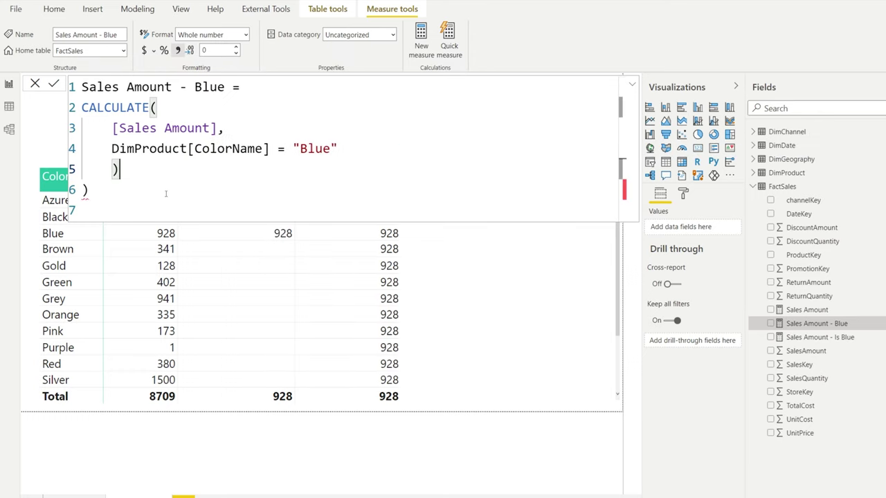
key("BackSpace")
key("BackSpace")
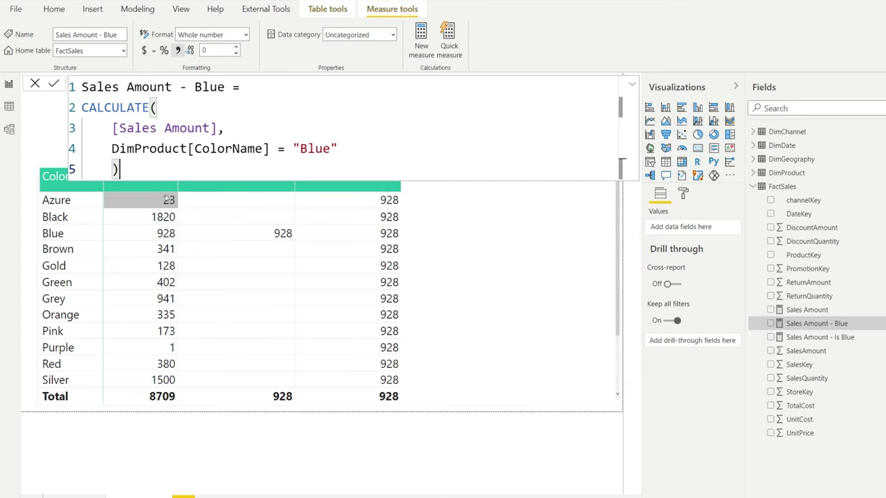
key("Return")
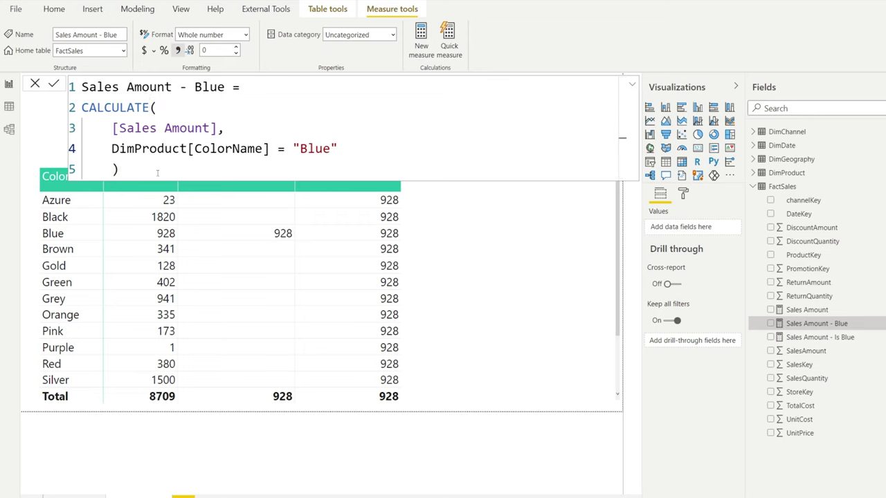
Rewrite the filter as KEEPFILTERS(DimProduct[ColorName] = "Blue") and commit, so 928 shows only for Blue.
left_click(111, 149)
type("KEEPFILT")
key("Tab")
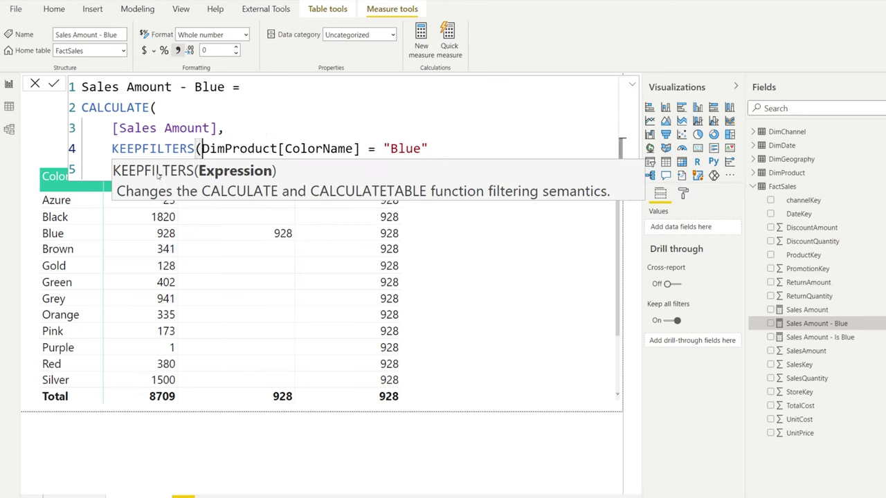
left_click(477, 151)
type(")")
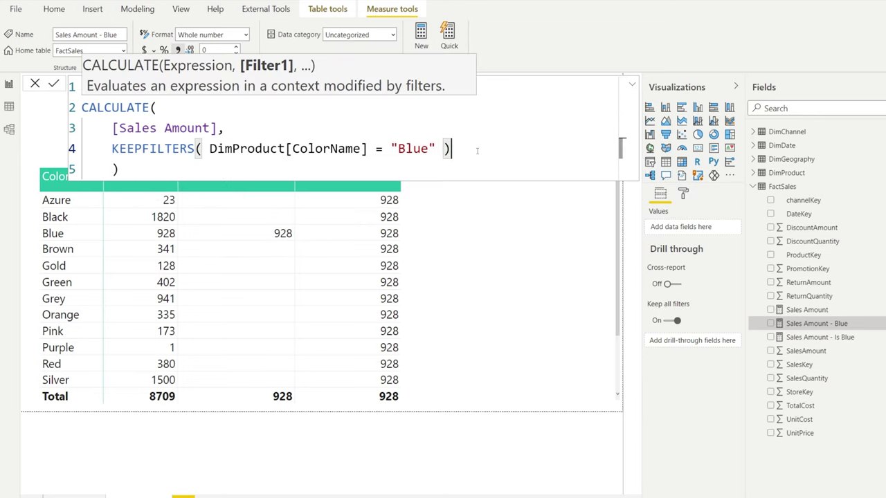
key("Return")
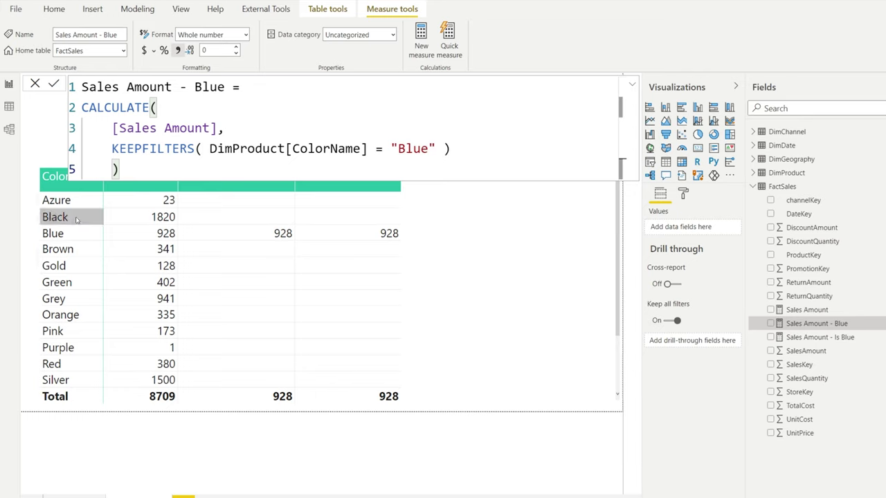
mouse_move(39, 209)
left_mouse_down()
mouse_move(108, 220)
mouse_move(440, 226)
left_mouse_up()
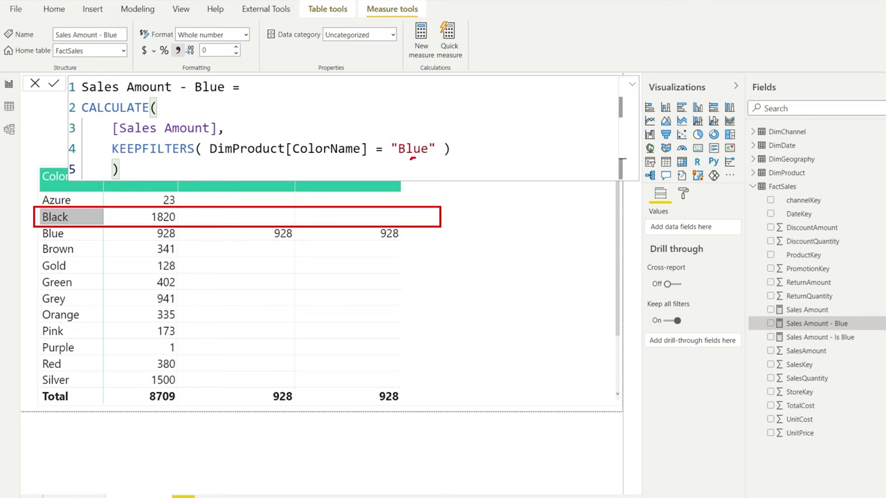
left_click_drag(413, 157, 393, 160)
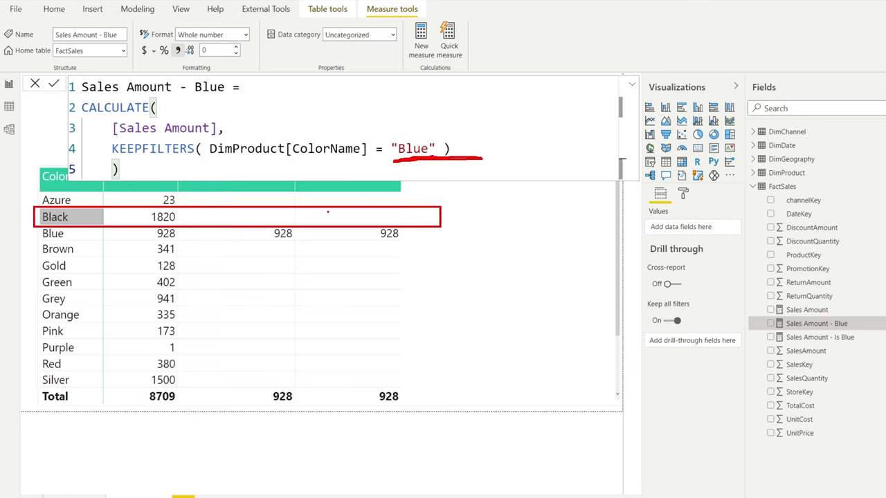
mouse_move(323, 207)
left_mouse_down()
mouse_move(420, 215)
mouse_move(407, 224)
left_mouse_up()
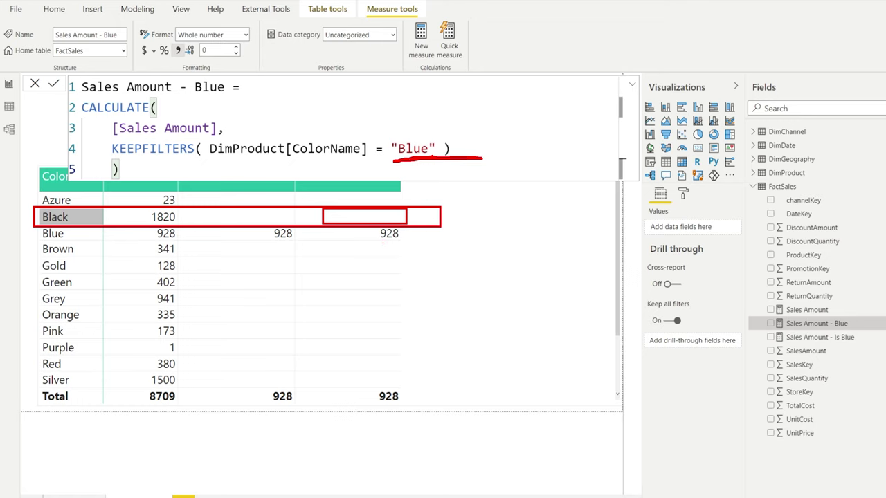
key("Escape")
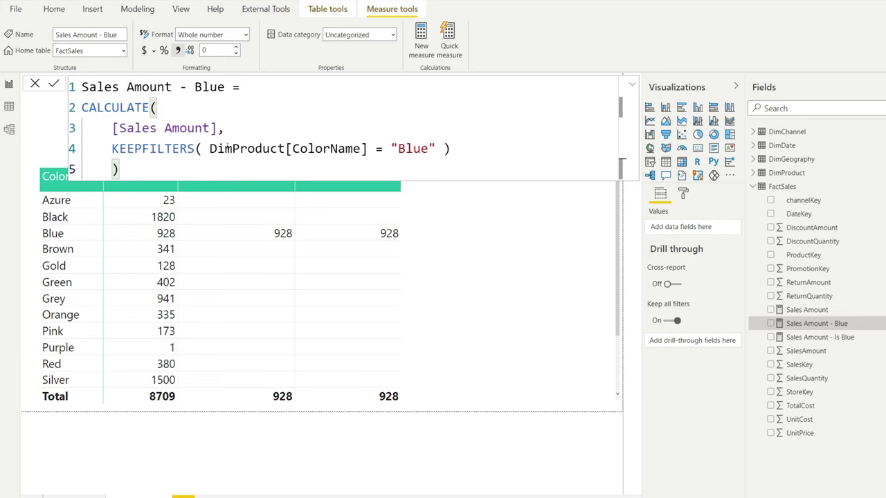
Delete KEEPFILTERS and its closing parenthesis from Sales Amount - Blue, then view the DimProduct table data.
left_click_drag(201, 148, 120, 148)
key("Delete")
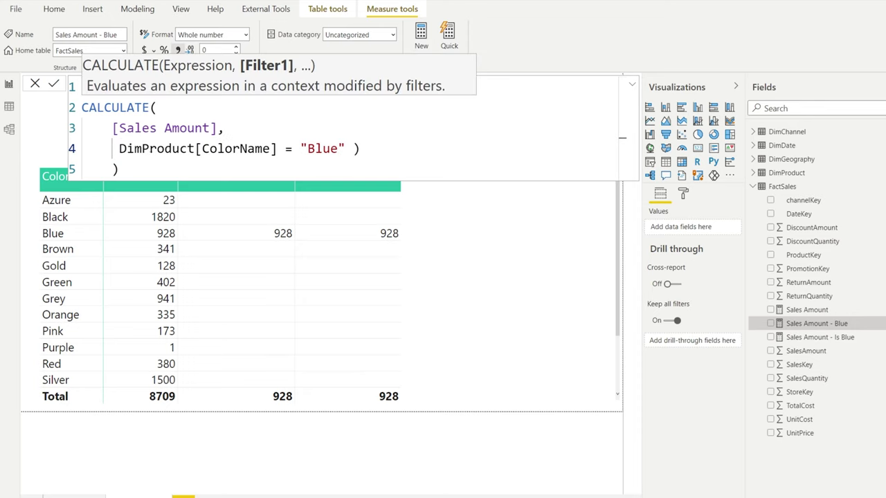
key("Delete")
left_click(373, 153)
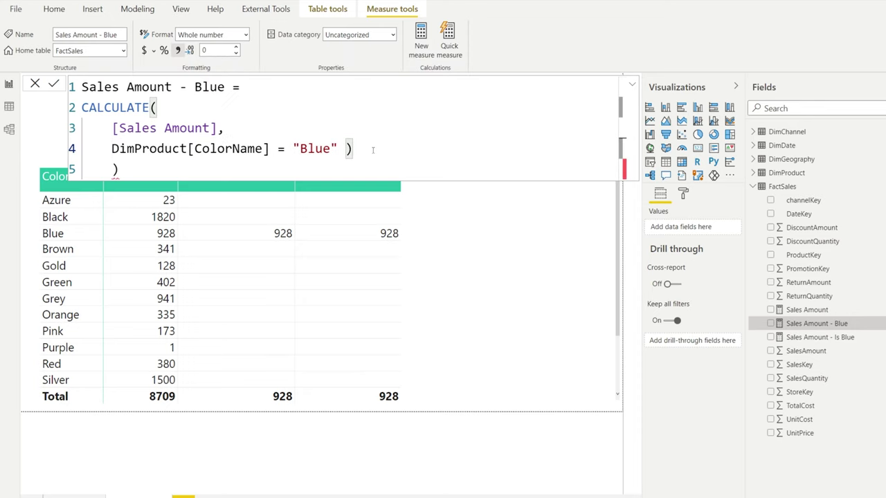
key("BackSpace")
key("Return")
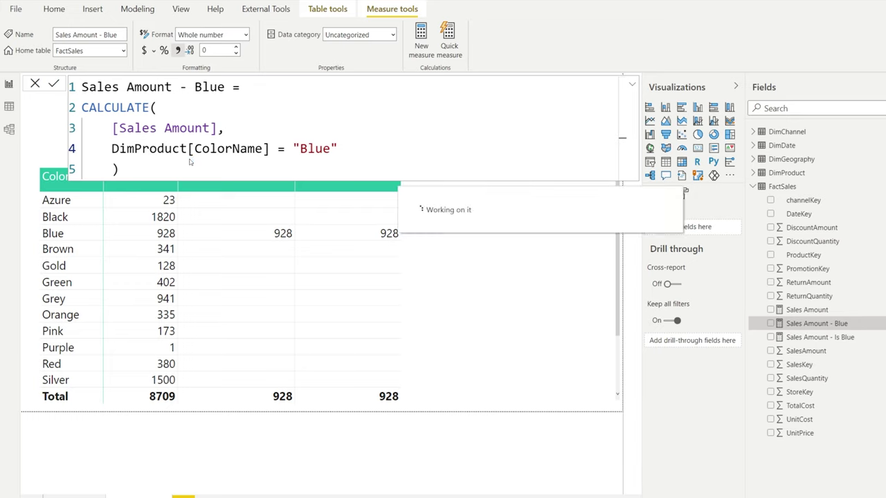
left_click(191, 159)
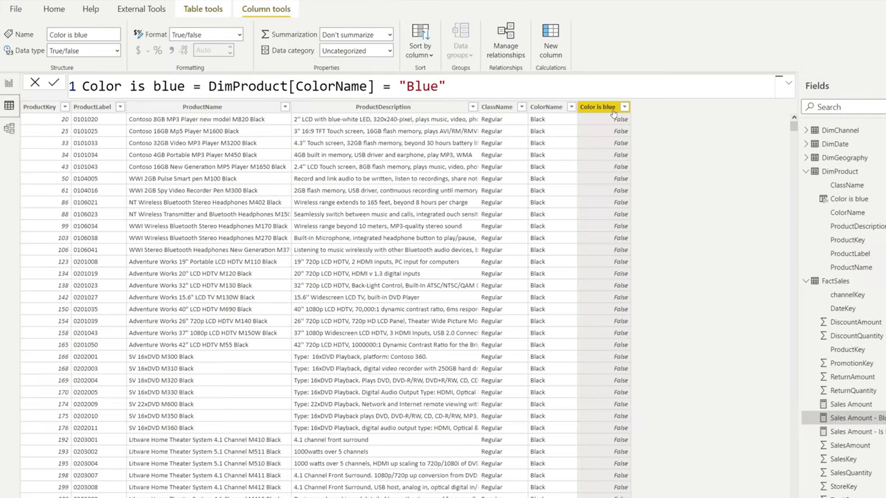
Filter DimProduct's ColorName column to Blue only, check that Color is blue reads True, then return to the report.
left_click(574, 107)
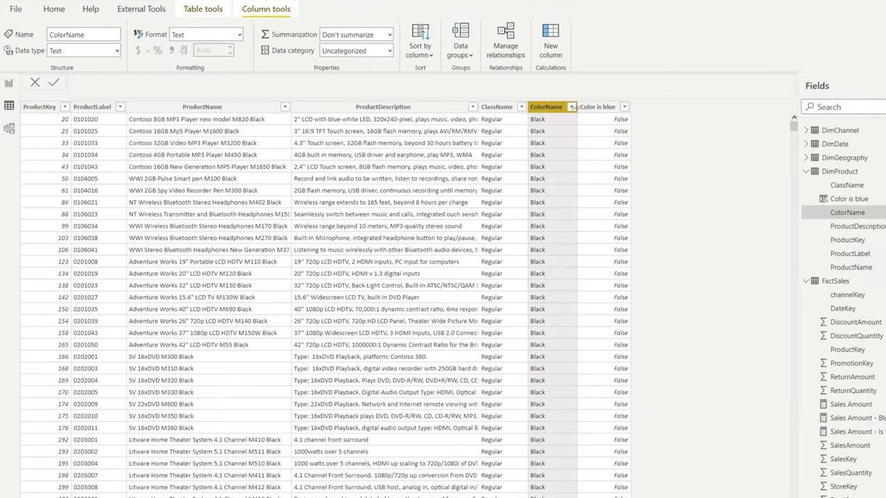
left_click(572, 107)
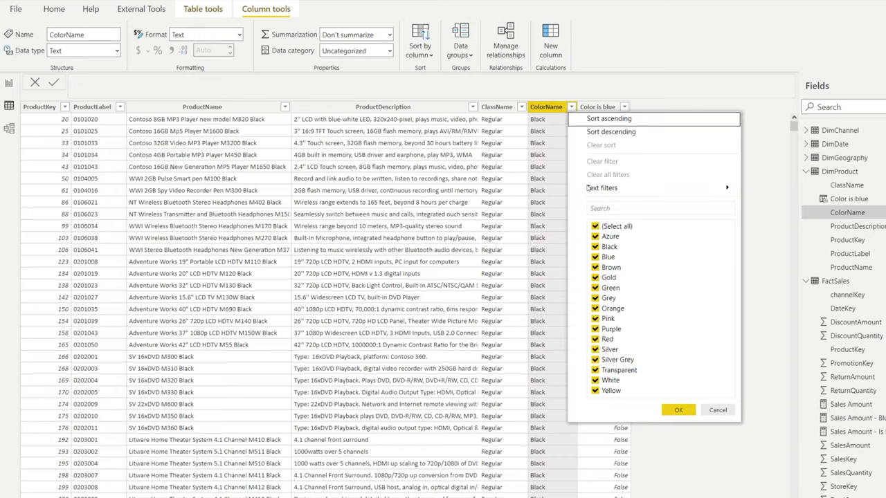
left_click(618, 227)
left_click(608, 256)
left_click(671, 414)
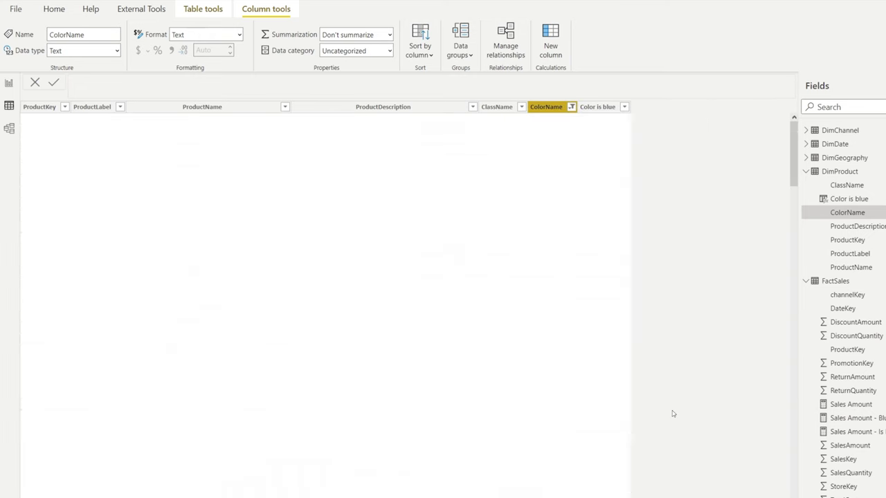
scroll(400, 166, "down", 10)
scroll(400, 166, "down", 20)
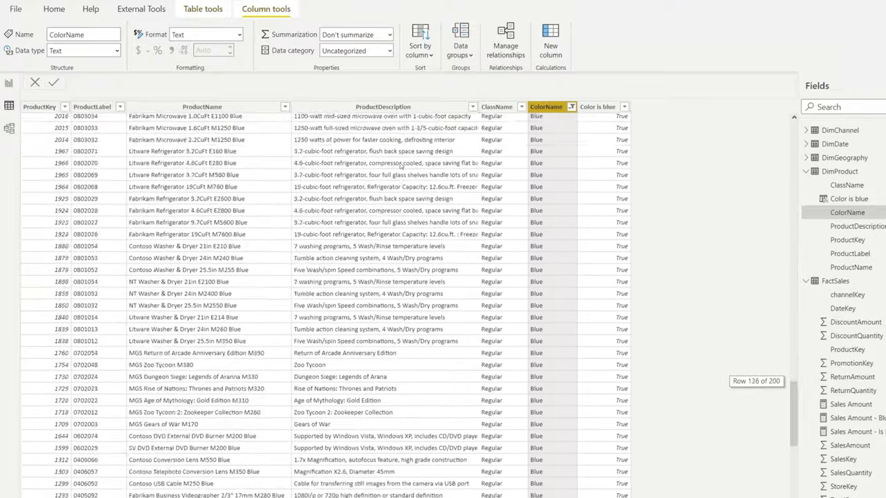
scroll(505, 236, "up", 20)
scroll(505, 235, "up", 15)
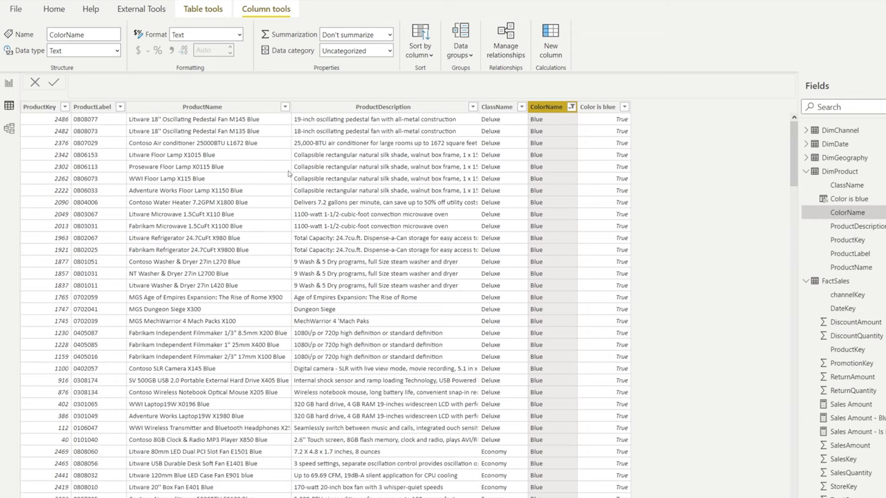
left_click(8, 83)
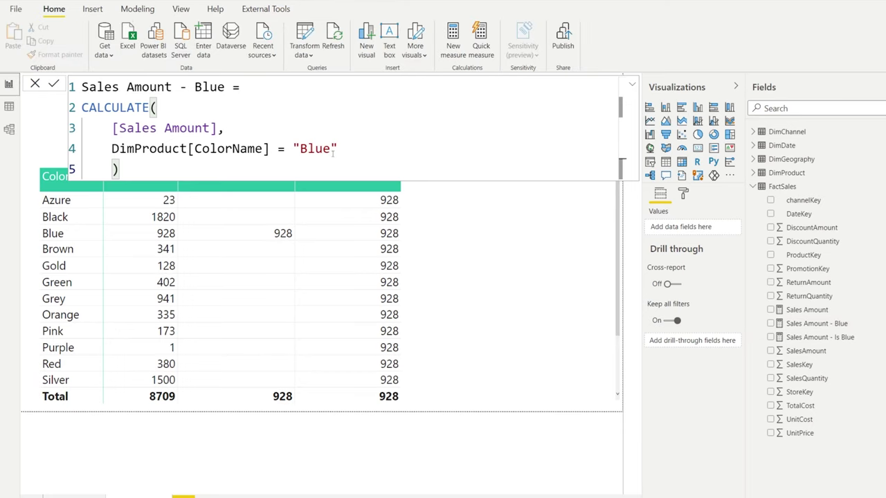
Review the ColorName condition, inspect DimProduct's ClassName column in Data view, then go back to the matrix.
left_click_drag(340, 151, 119, 148)
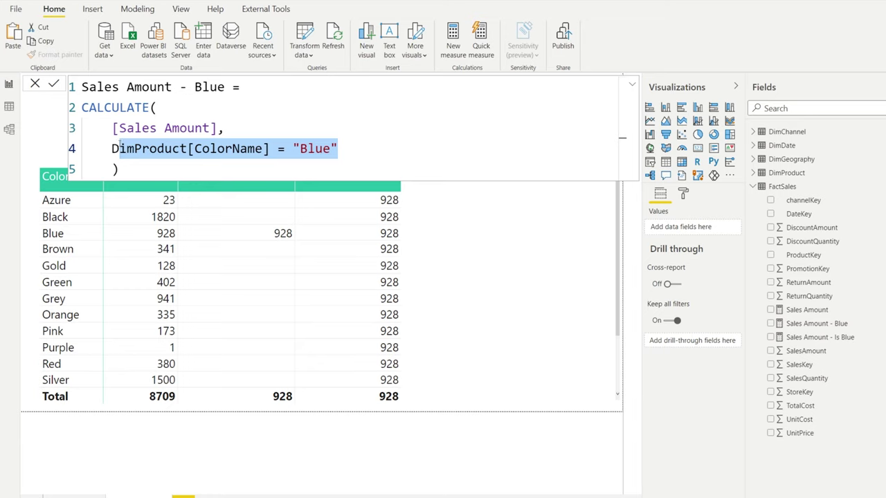
mouse_move(119, 149)
left_mouse_down()
mouse_move(111, 149)
mouse_move(119, 149)
left_mouse_up()
left_click(119, 149)
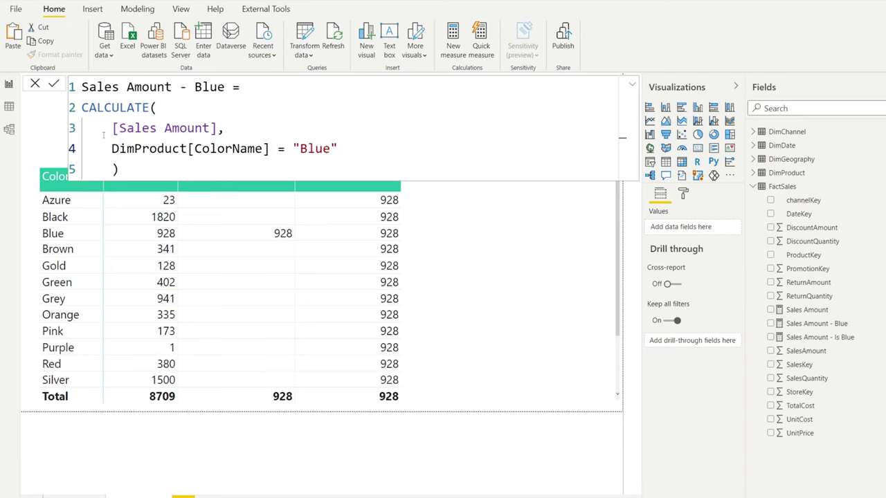
left_click(9, 106)
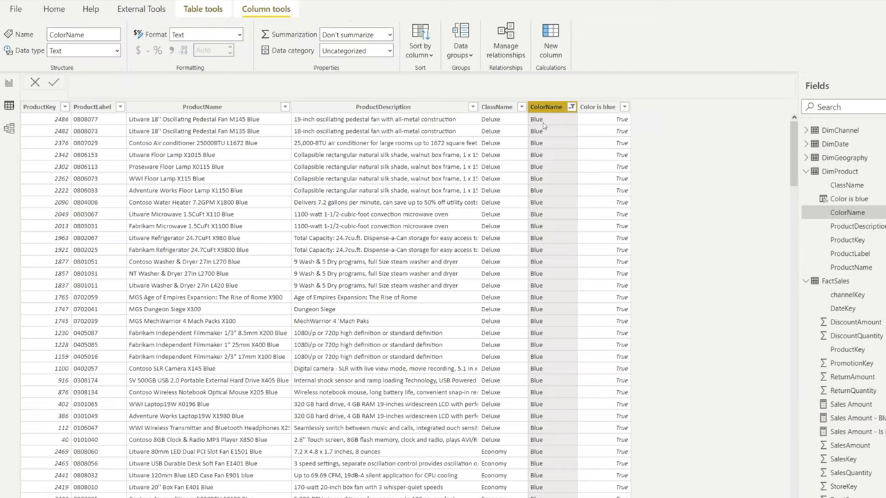
left_click(505, 122)
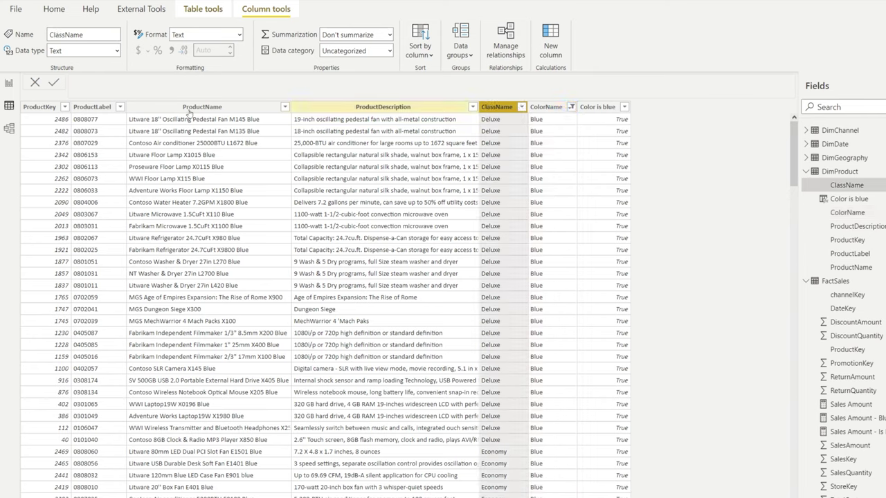
left_click(9, 83)
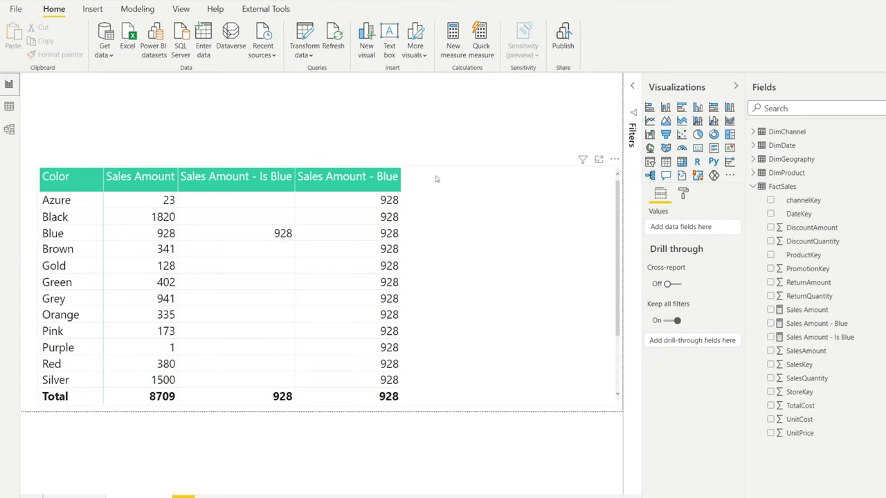
Copy the Sales Amount - Blue formula into a new measure named Sales Amount - Blue & Regular.
left_click(837, 323)
key("ctrl+a")
key("ctrl+c")
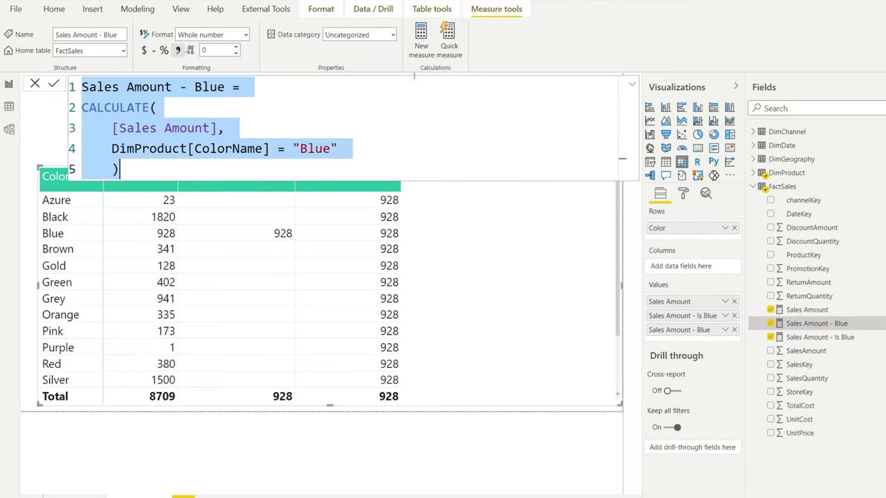
left_click(423, 40)
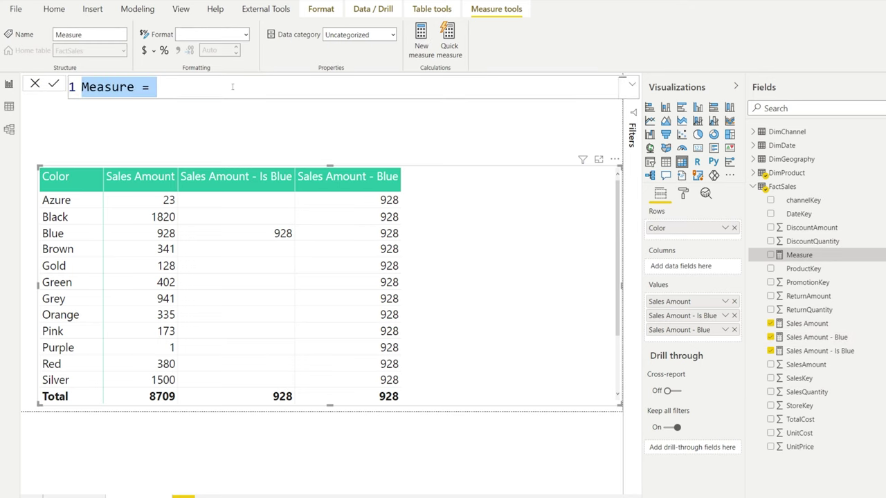
key("ctrl+v")
left_click(233, 87)
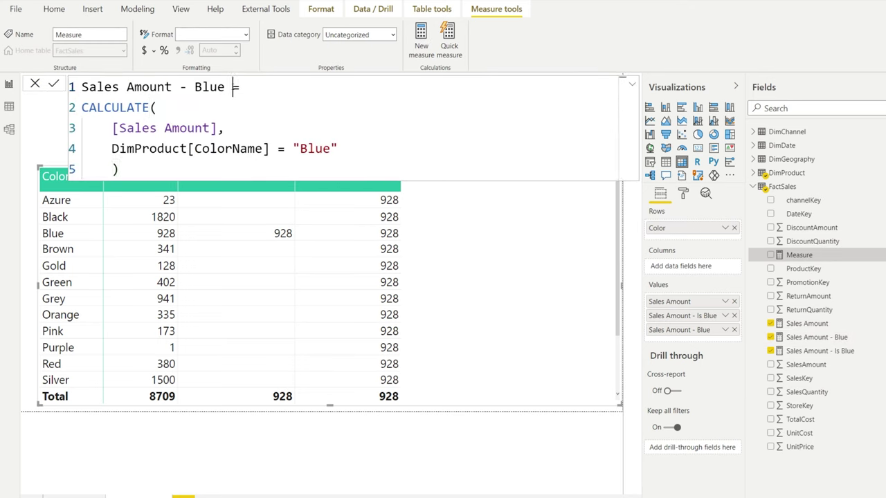
type("& Regular")
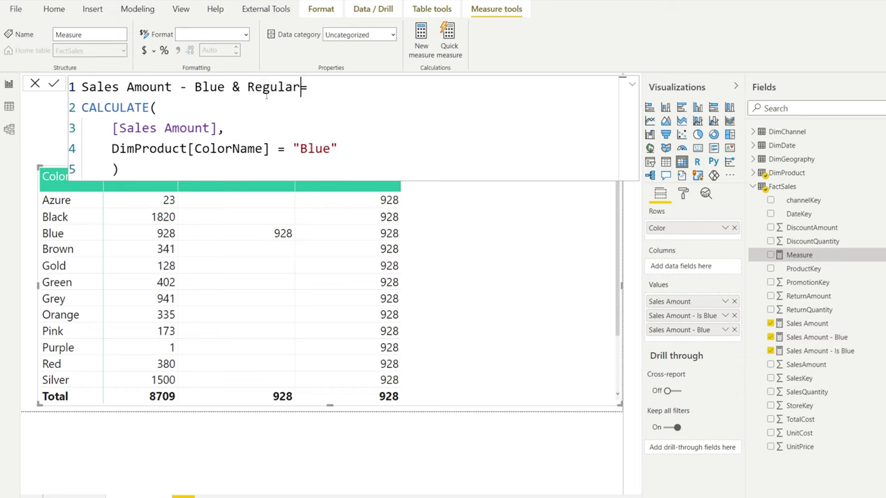
Extend its filter with && DimChannel[ChannelName] = "Regular" after the Blue condition.
left_click(371, 146)
type("&& chan")
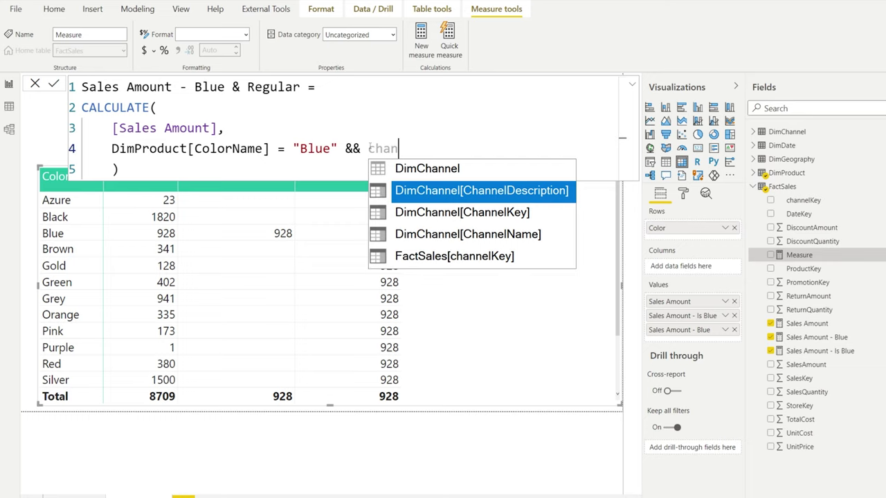
key("Down")
key("Down")
key("Tab")
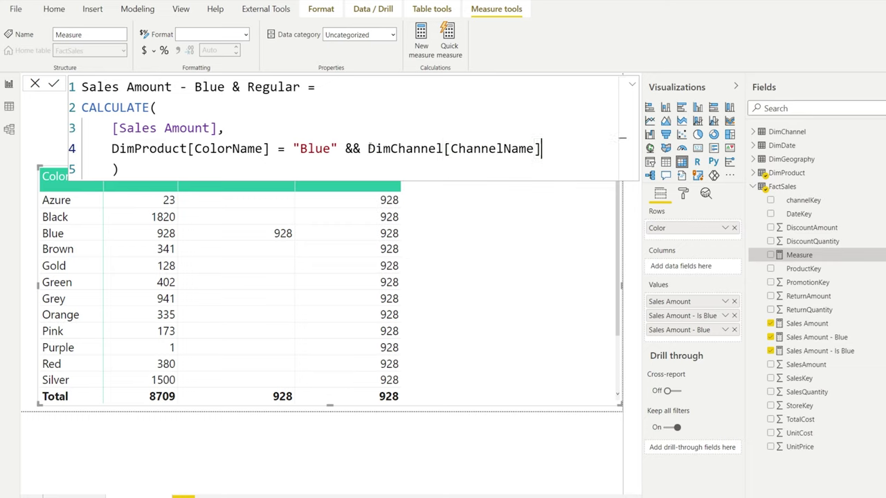
type("= \"Regular\"")
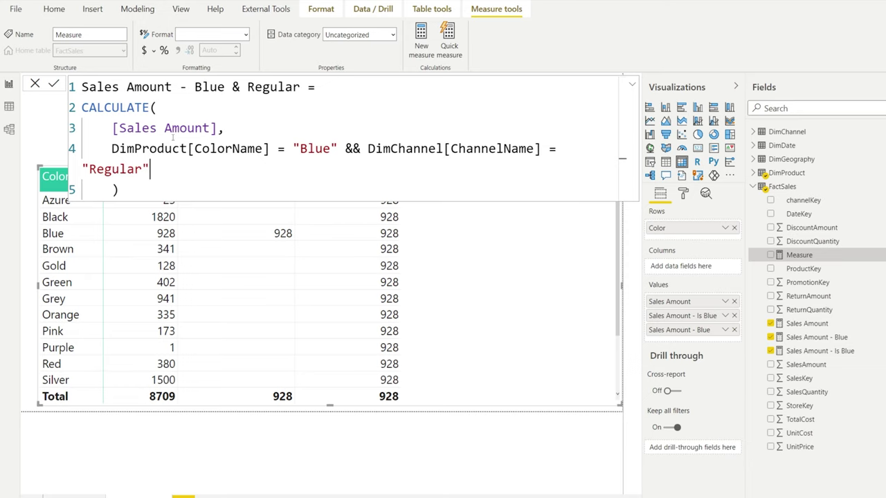
scroll(173, 137, "down", 1, "ctrl")
scroll(320, 149, "down", 1, "ctrl")
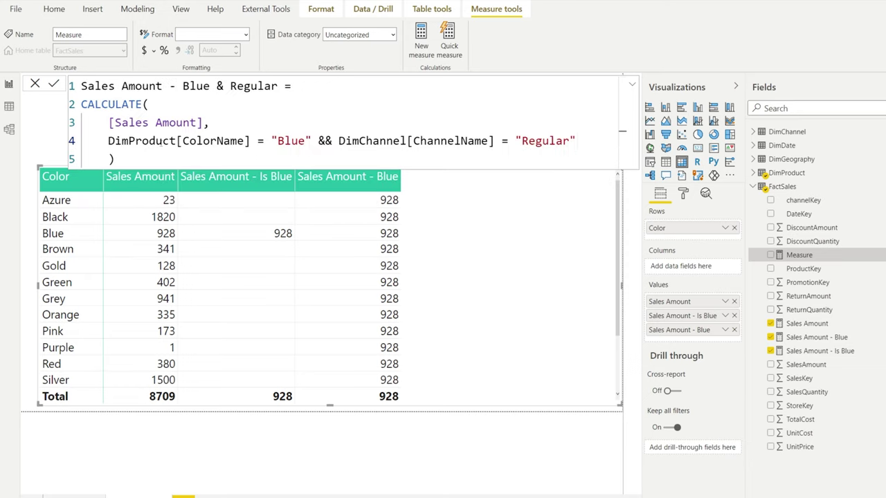
left_click(166, 160)
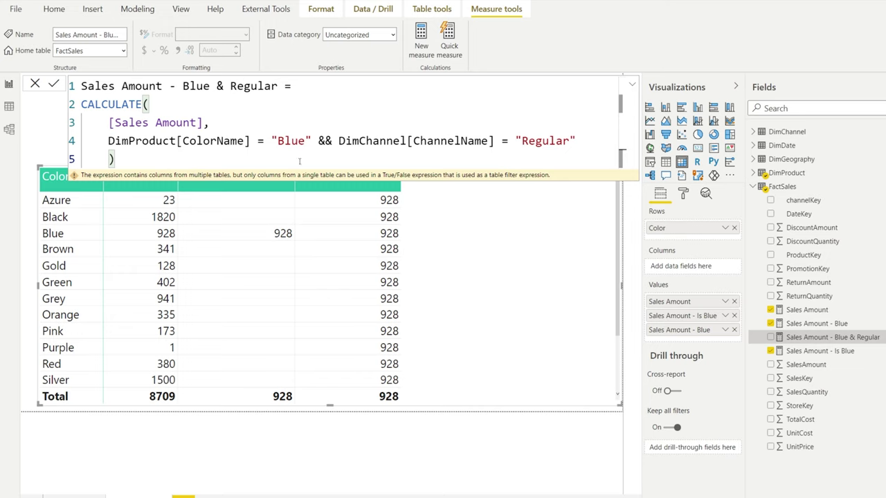
Replace DimChannel[ChannelName] with DimProduct[ClassName] in the Blue & Regular filter condition.
left_click_drag(338, 142, 495, 143)
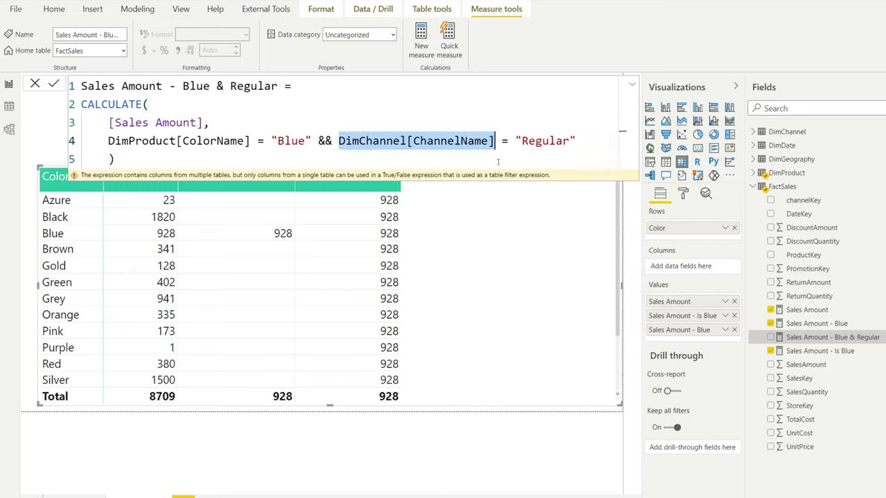
type("dimpro")
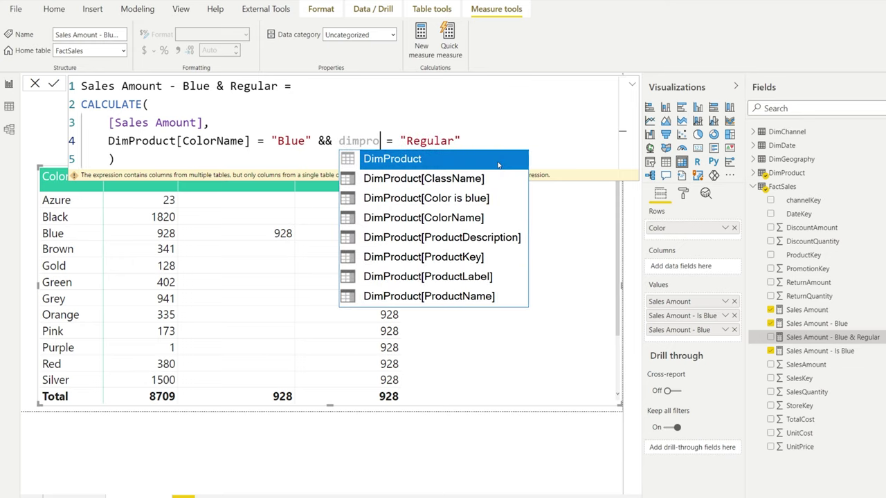
key("Down")
key("Down")
key("Down")
key("Down")
key("Down")
key("Down")
key("Down")
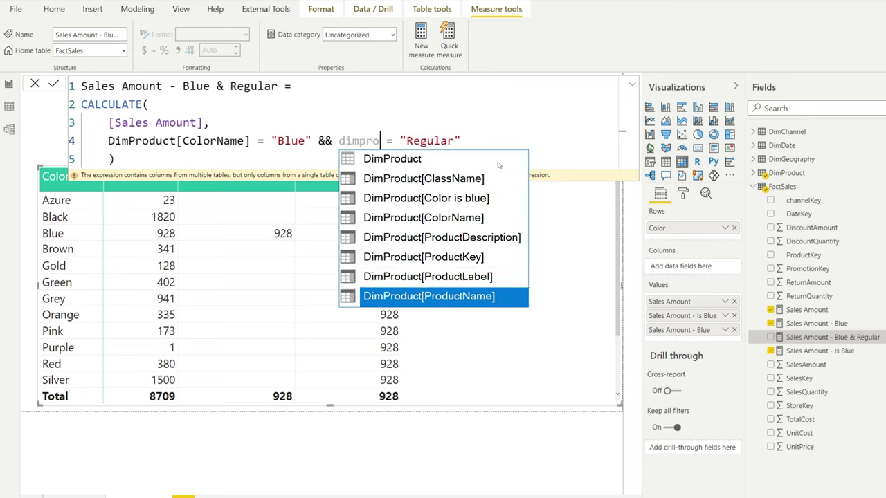
key("Up")
key("Up")
key("Up")
key("Up")
key("Up")
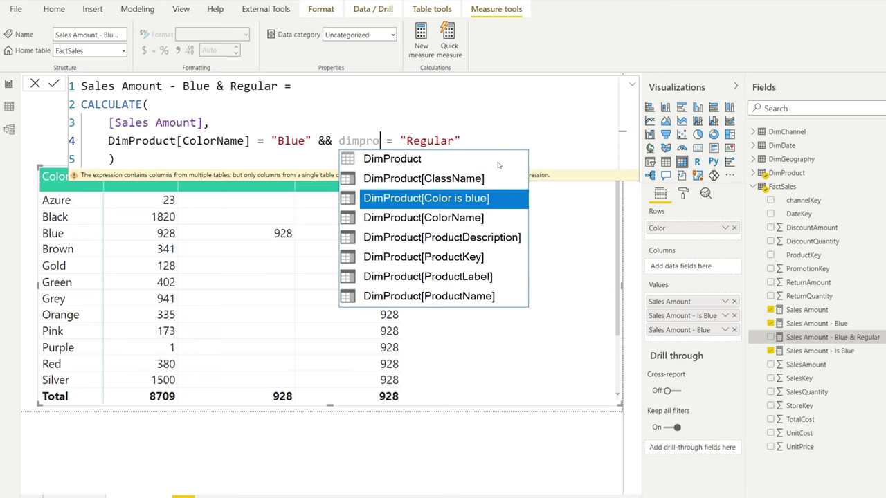
key("Down")
key("Down")
key("Down")
key("Down")
key("Down")
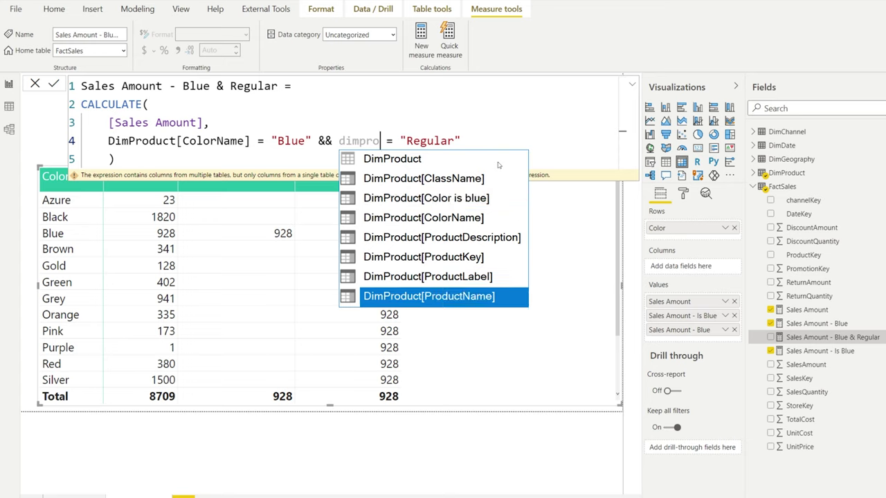
key("Up")
key("Up")
key("Up")
key("Up")
key("Up")
key("Up")
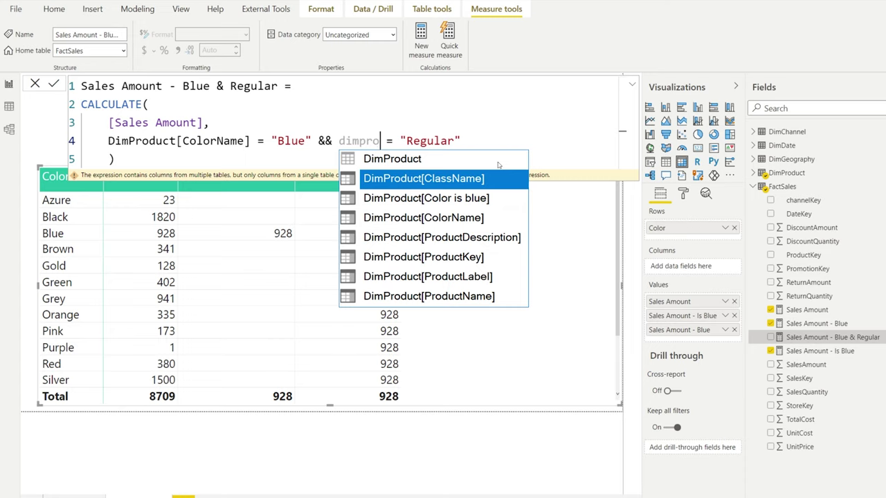
key("Tab")
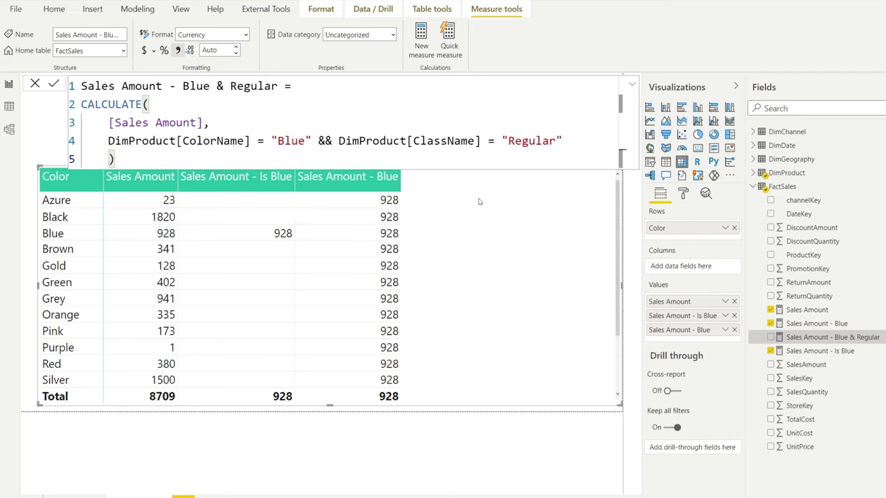
Add Sales Amount - Blue & Regular to the table and format it as Whole number, showing 446.
left_click(771, 337)
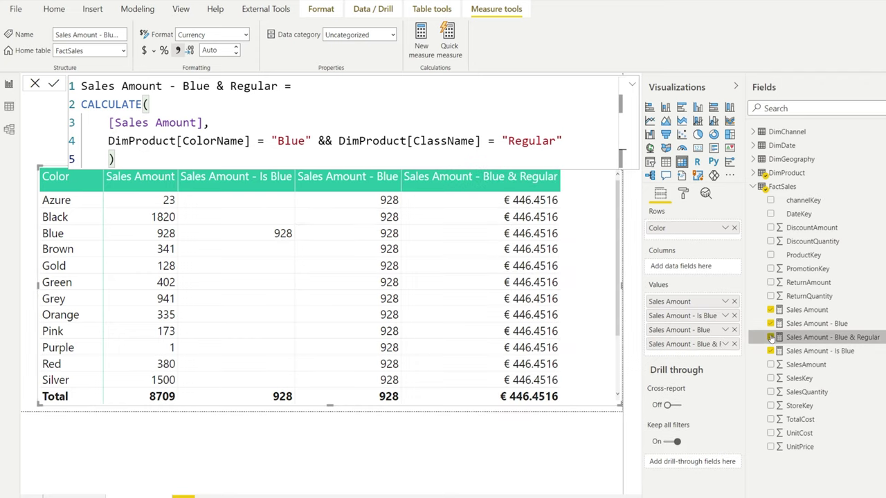
left_click(246, 34)
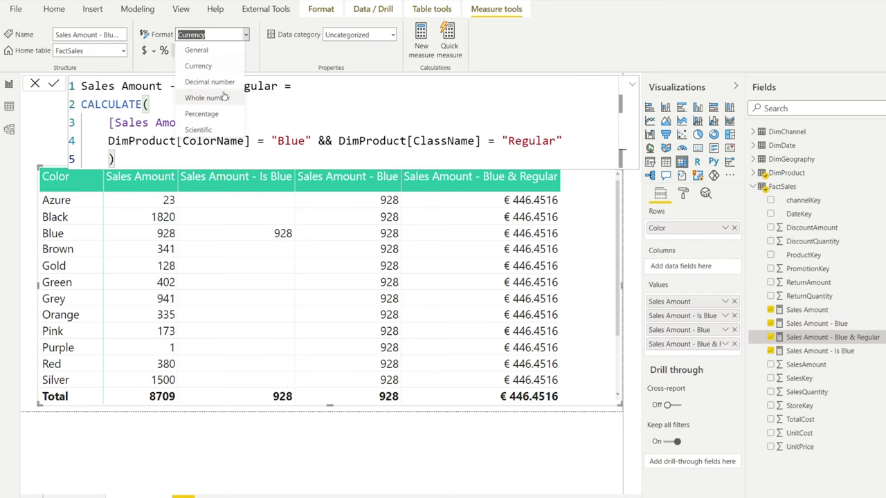
left_click(224, 95)
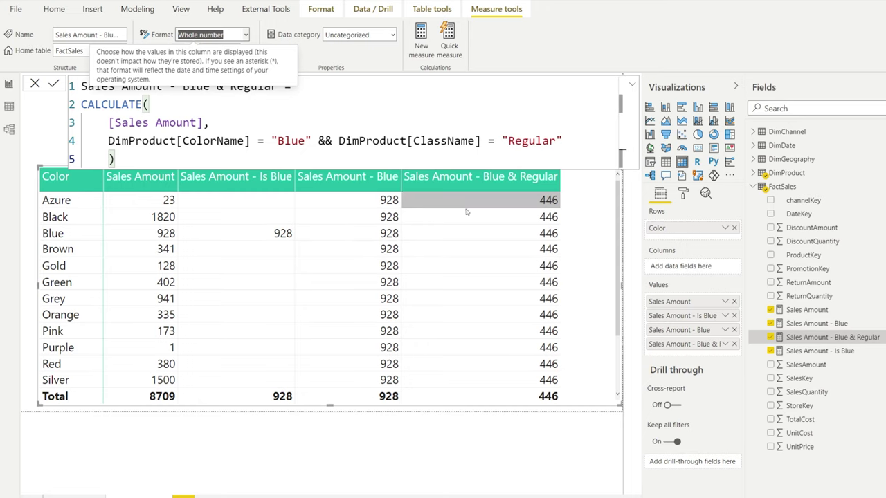
left_click(343, 474)
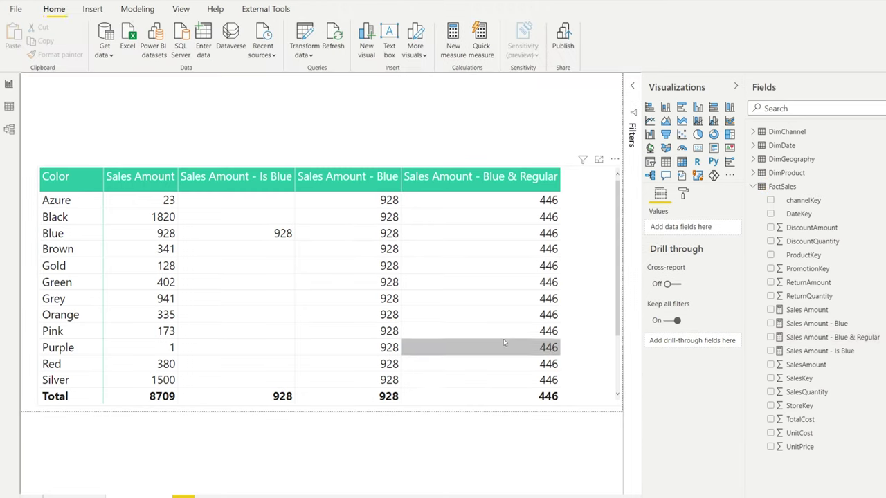
Open the Blue & Regular formula and highlight both DimProduct references and the CALCULATE expression.
left_click(831, 337)
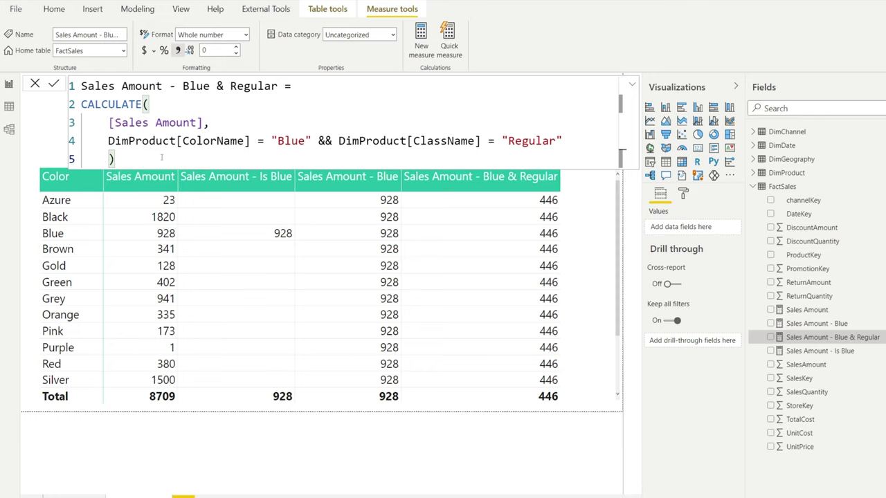
left_click_drag(108, 141, 177, 140)
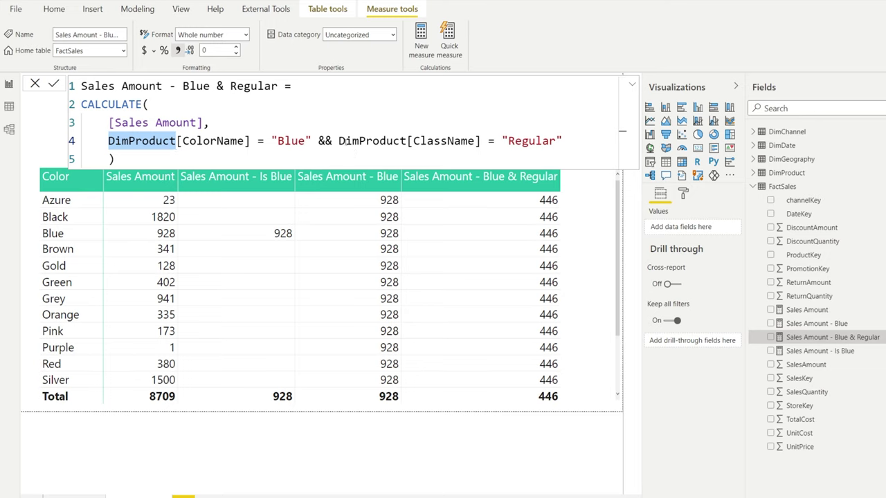
left_click_drag(339, 140, 407, 140)
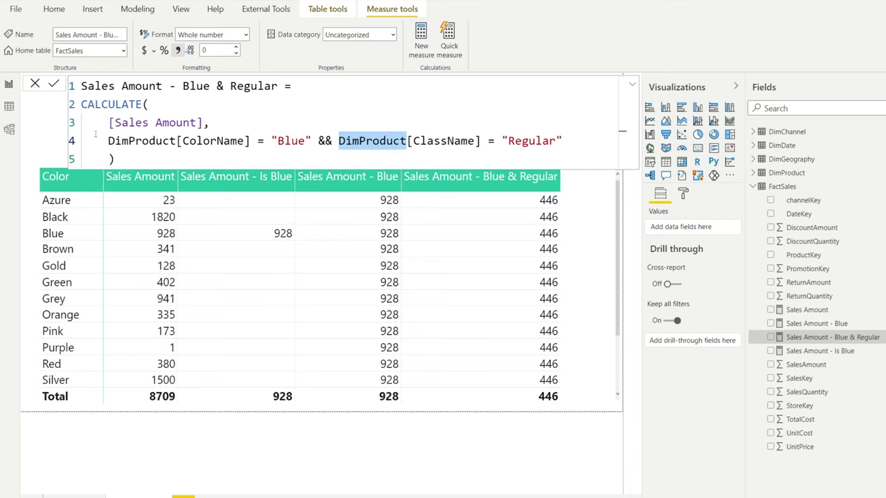
left_click_drag(119, 158, 78, 104)
key("ctrl+c")
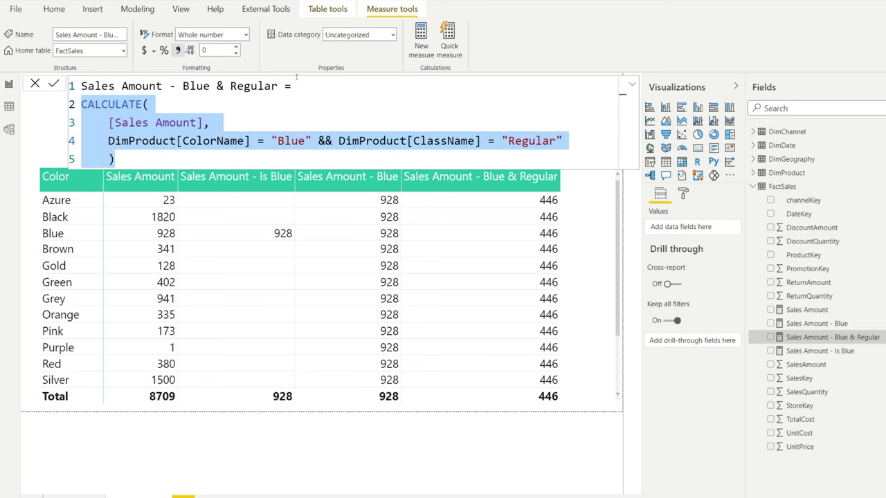
Assign the existing CALCULATE expression to a VAR ShortSyntax variable.
left_click(308, 87)
key("shift+Return")
type("VAR S")
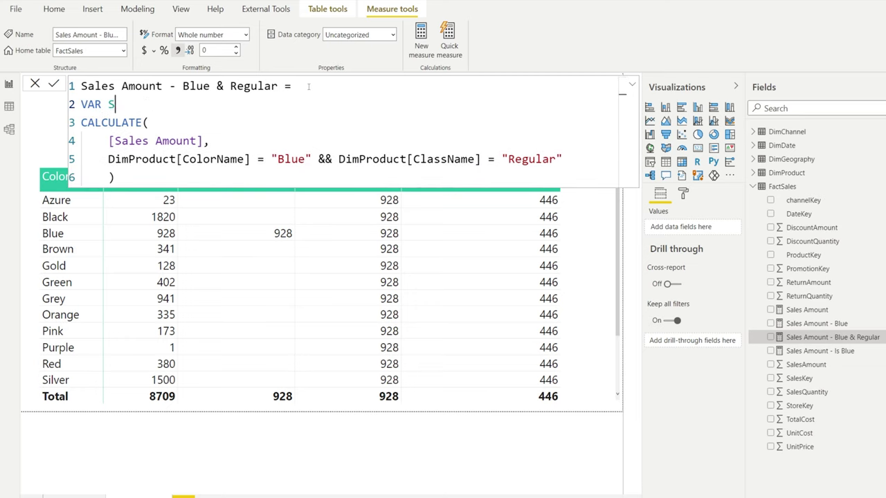
type("hortSyntax =")
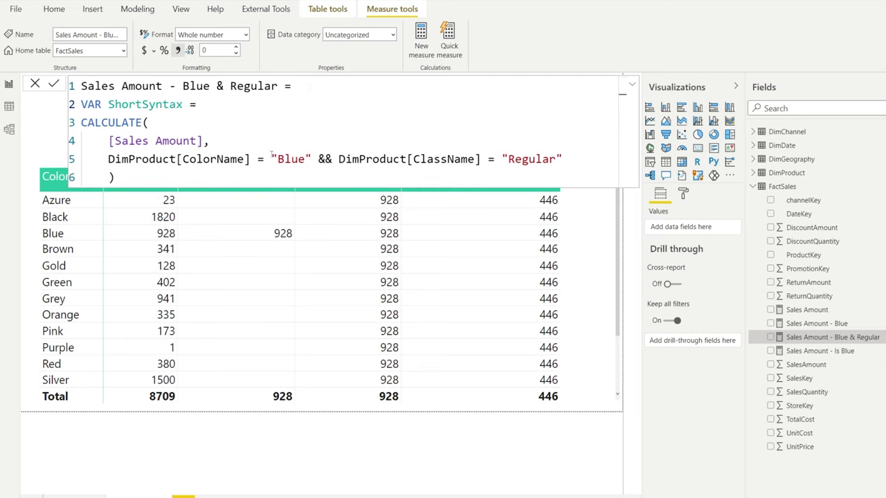
left_click(211, 178)
key("shift+Return")
key("BackSpace")
Declare VAR LongSyntax and paste a copy of the CALCULATE block beneath it.
type("V")
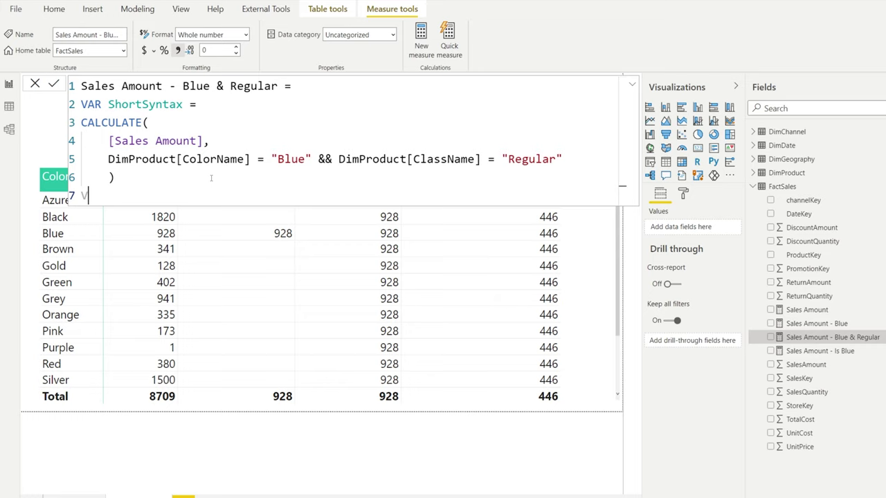
type("AR LongSynt")
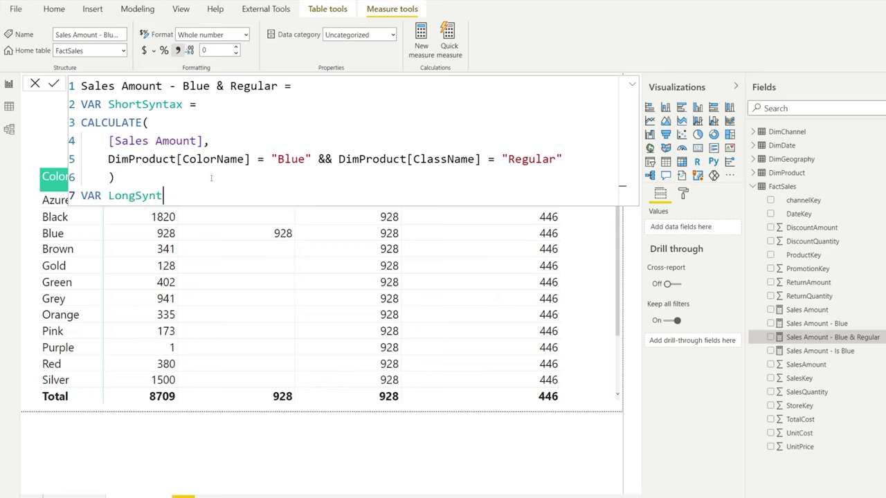
type("ax =")
key("shift+Return")
key("ctrl+v")
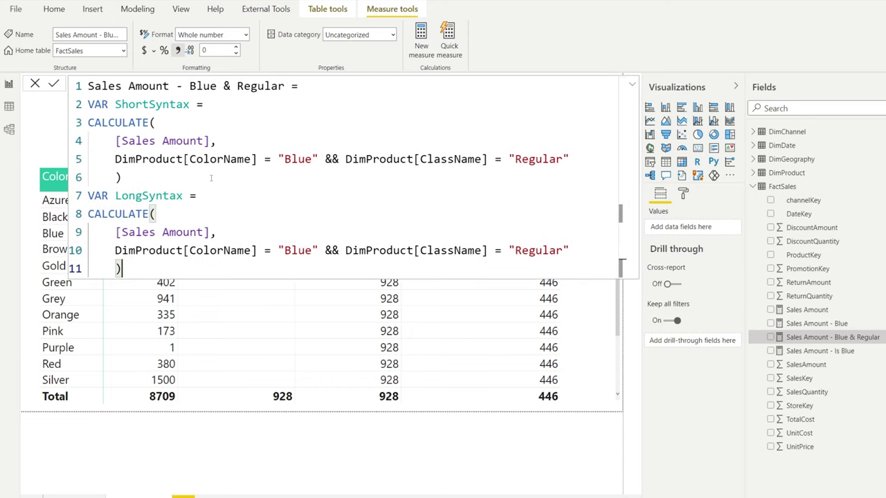
Make LongSyntax's filter FILTER(ALL(DimProduct[ColorName], DimProduct[ClassName]), condition), aligning the condition.
left_click(236, 233)
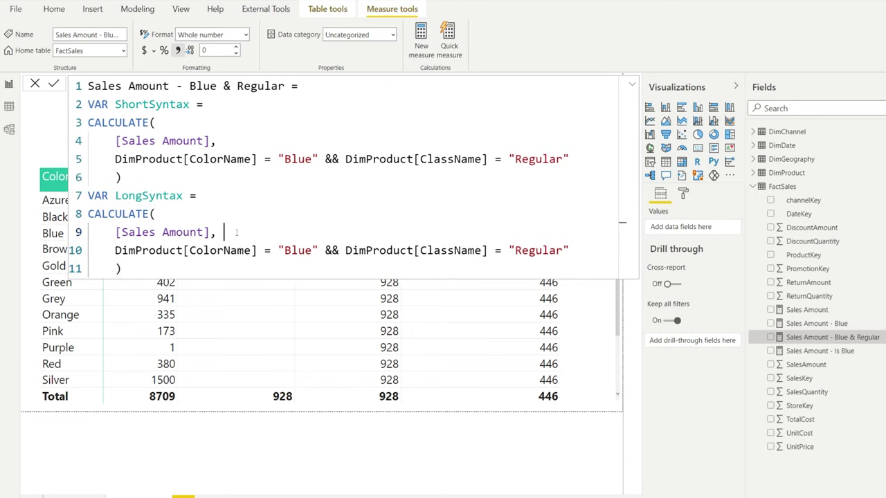
key("shift+Return")
type("FILTER(")
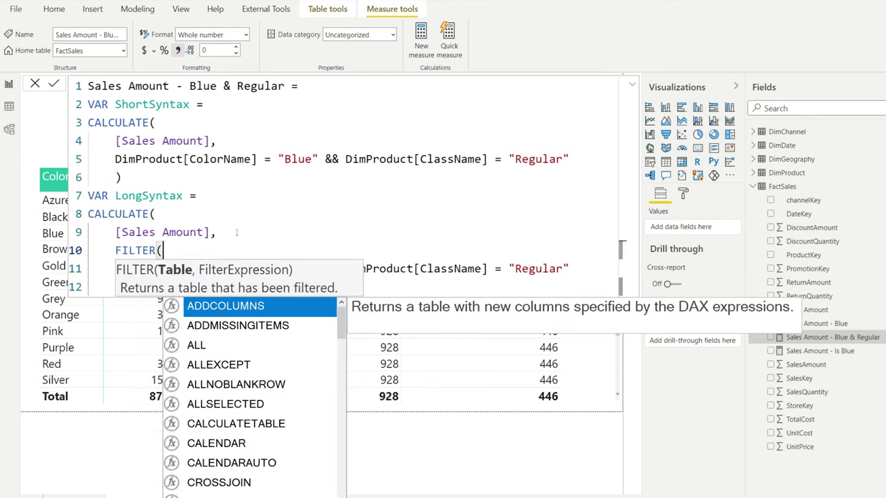
type(" ALL(")
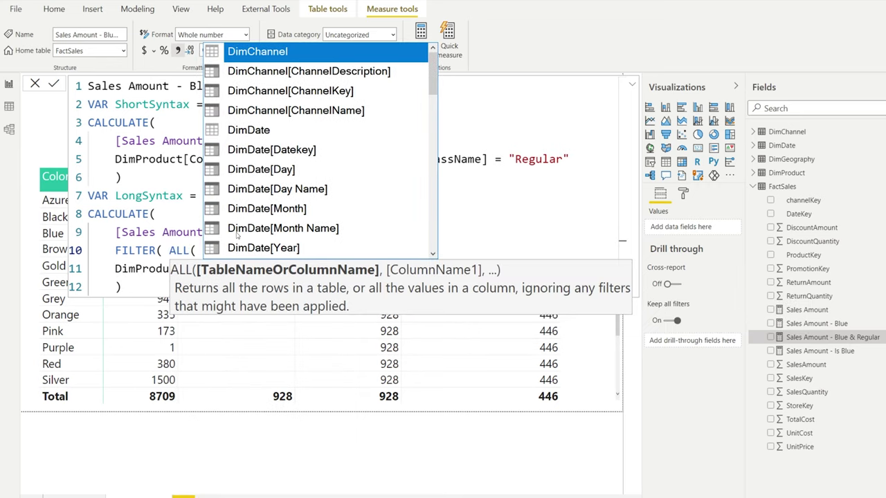
type(" colorn")
key("Tab")
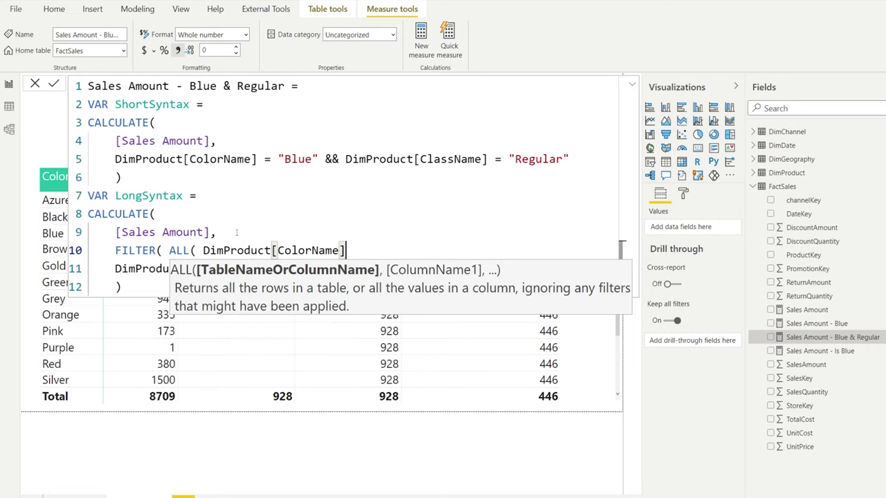
type(", class")
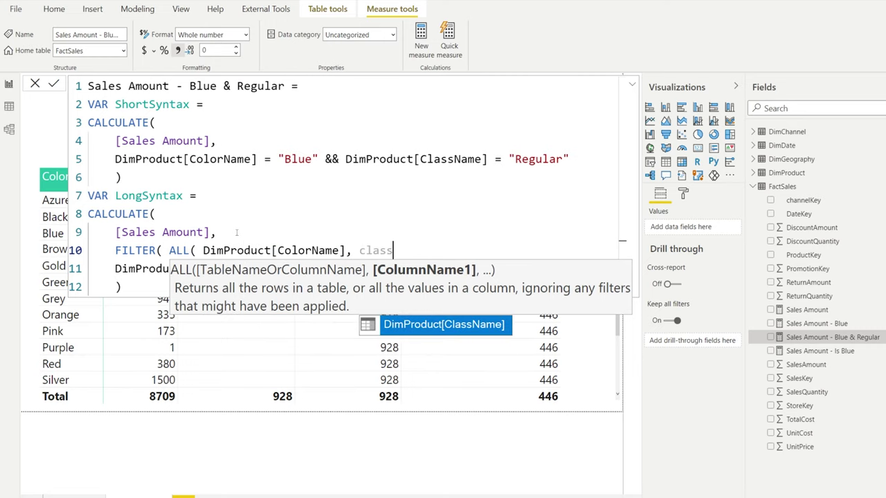
key("Tab")
type("),")
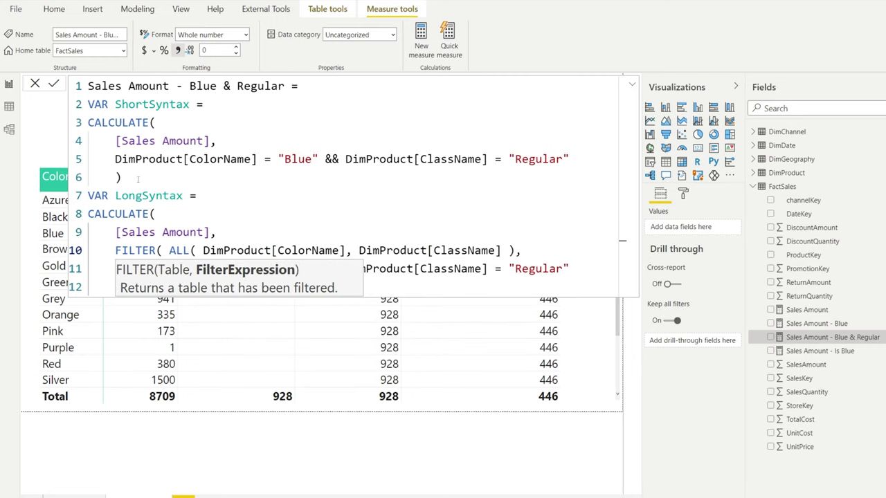
key("Escape")
left_click(115, 268)
key("Tab")
key("Tab")
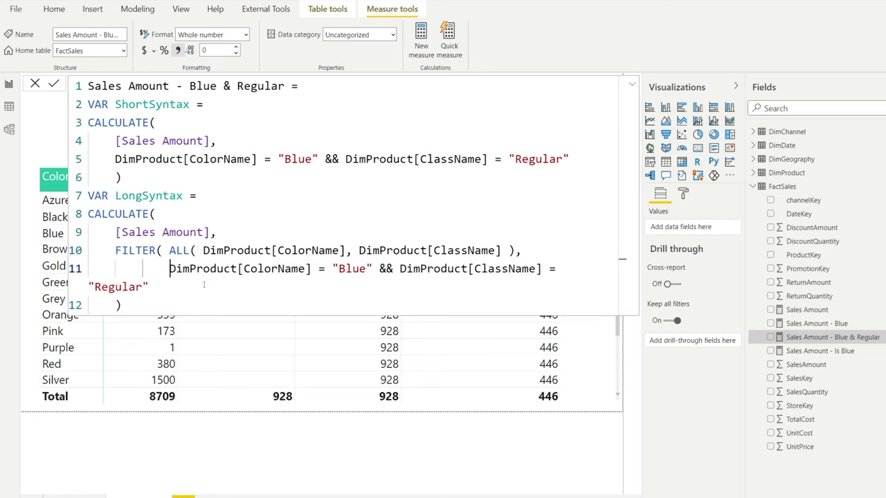
key("shift+Tab")
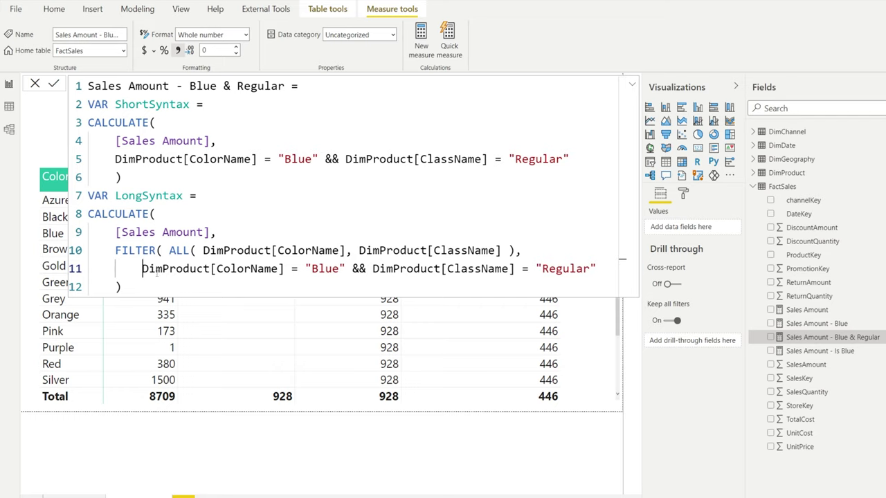
left_click(145, 282)
Add the missing closing parenthesis and RETURN LongSyntax, then commit the measure.
key("shift+Return")
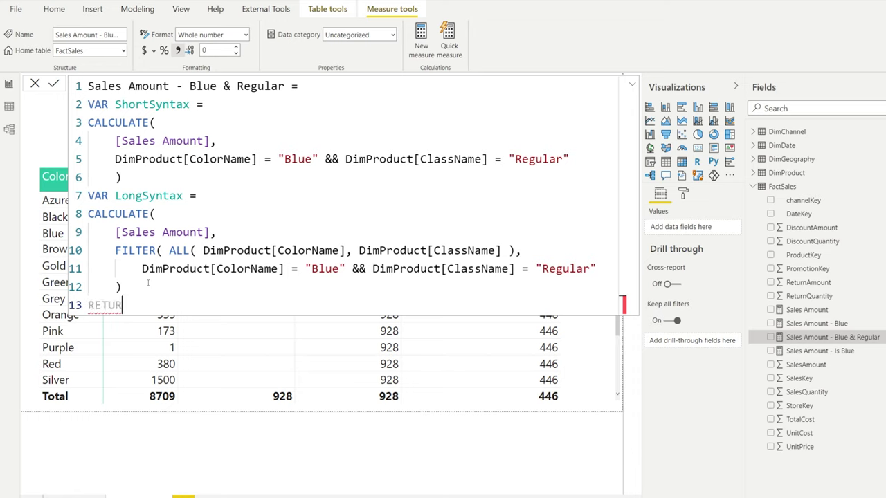
type("N")
key("Return")
key("Tab")
type("Longsy")
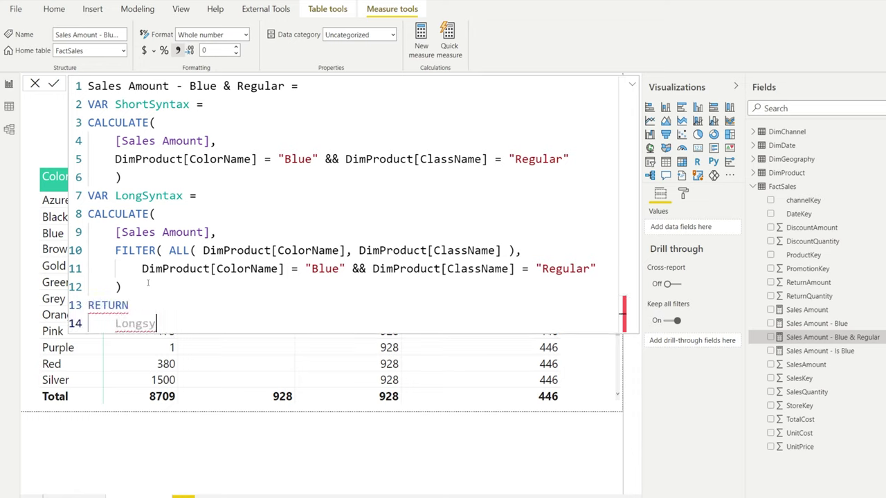
key("ctrl+BackSpace")
left_click(149, 284)
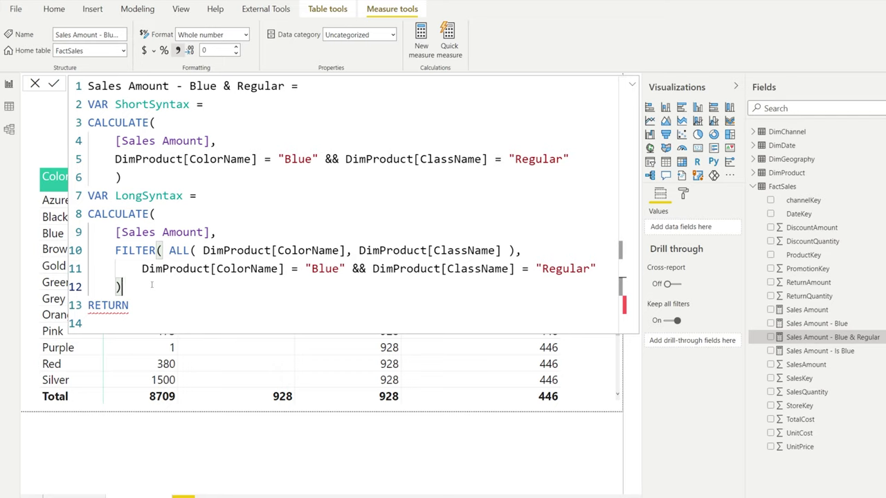
key("Return")
type(")")
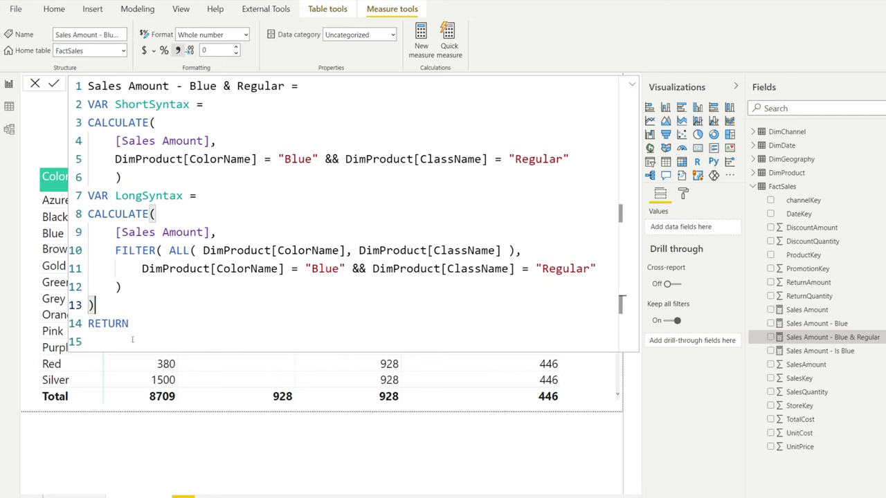
left_click(132, 339)
type("LongSyntax")
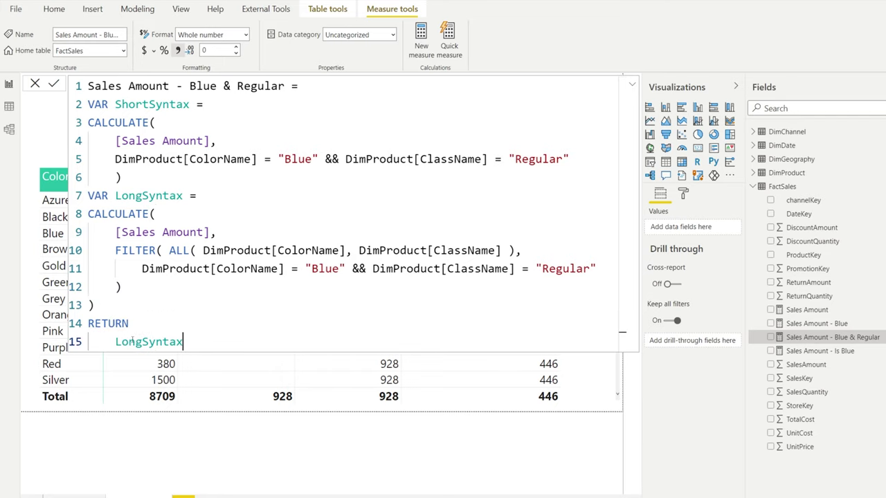
key("Return")
left_click(632, 84)
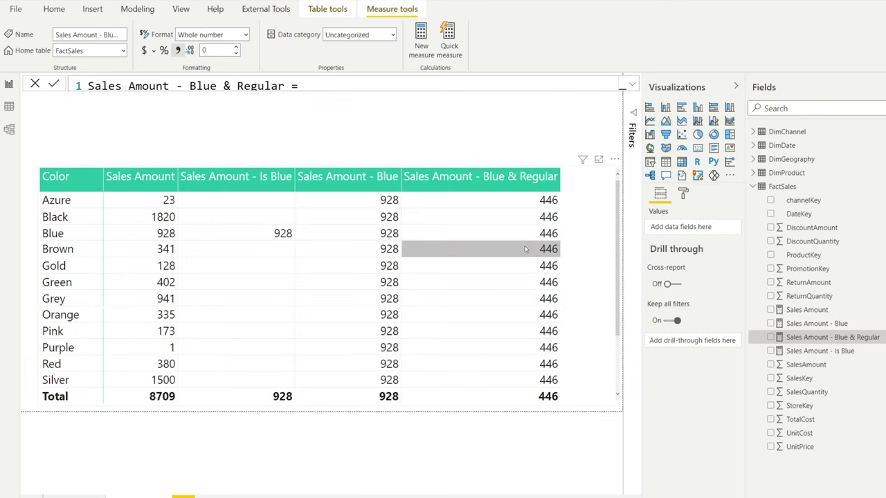
left_click(632, 84)
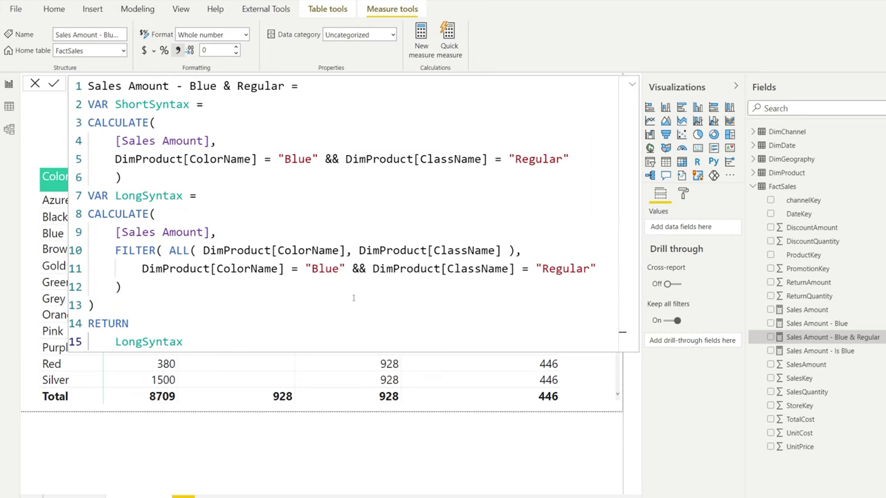
Create a new FactSales measure by pasting in the existing measure's code.
left_click(278, 305)
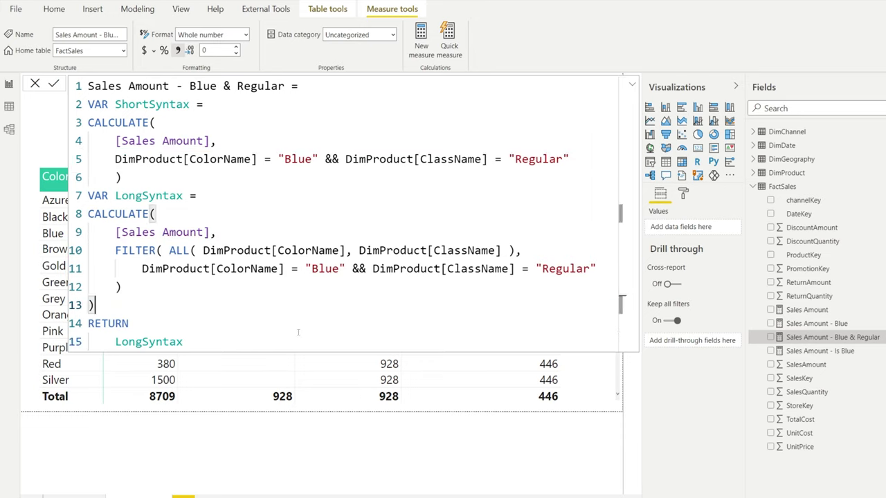
key("ctrl+a")
key("ctrl+c")
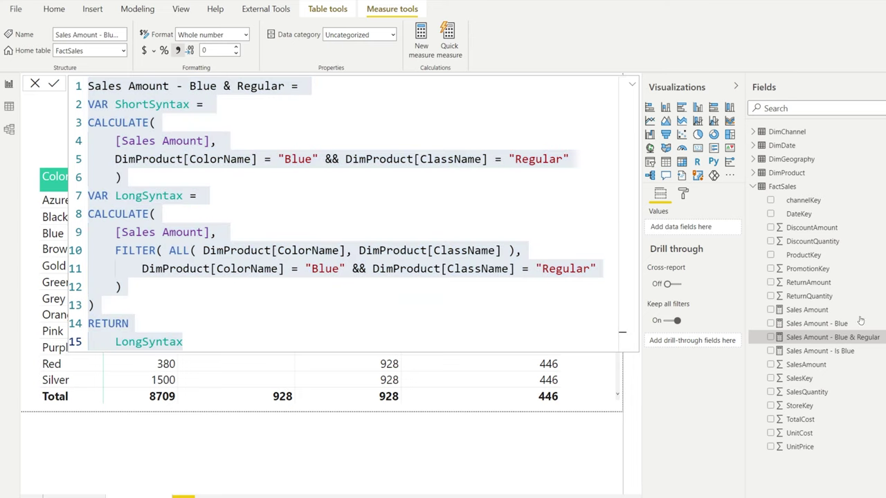
right_click(850, 341)
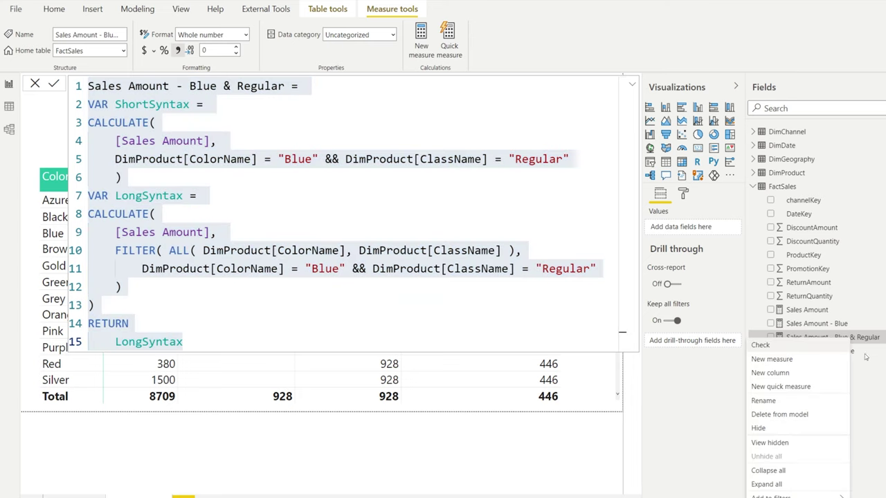
left_click(794, 363)
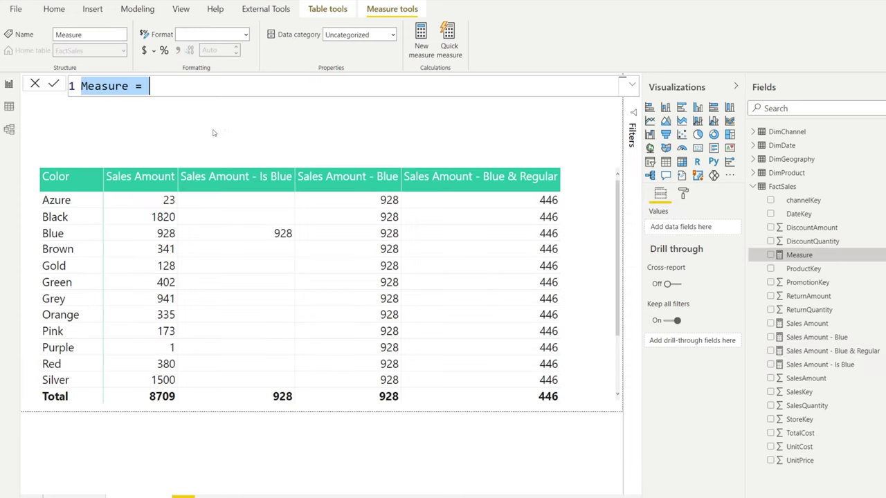
key("ctrl+v")
Delete the ShortSyntax variable block and rename the measure's 'Regular' to 'Month 6'.
left_click_drag(128, 177, 10, 106)
key("Delete")
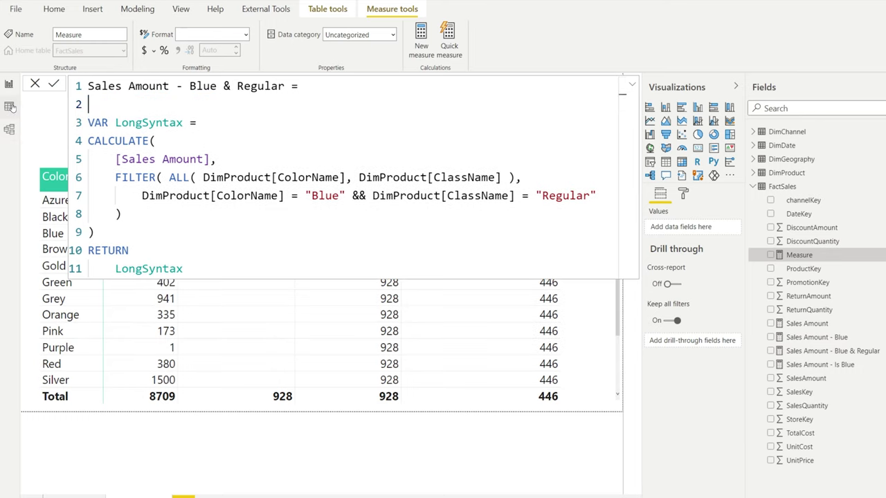
key("Delete")
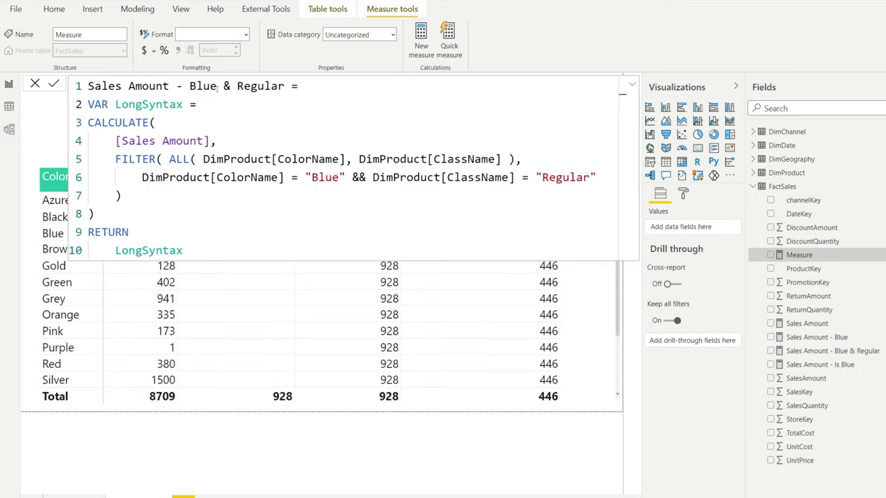
left_click(257, 86)
double_click(258, 85)
type("Month 6")
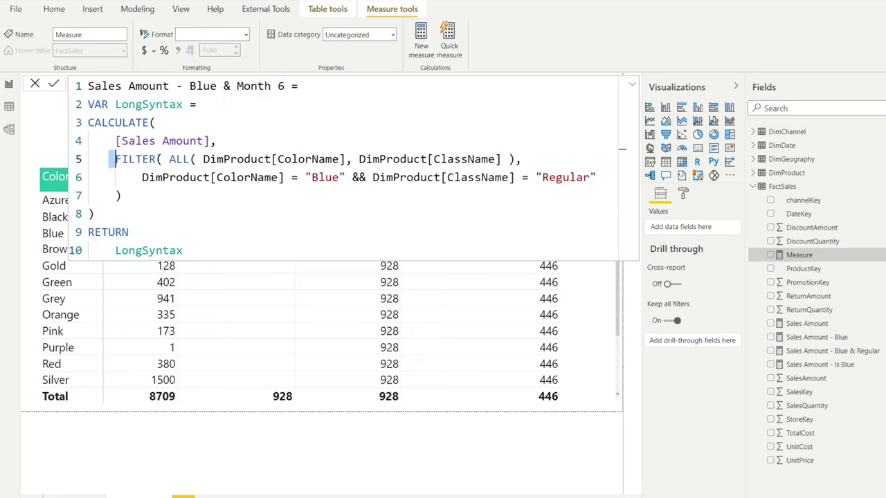
Delete the FILTER expression on line 5 and remove the condition line's extra indentation.
left_click_drag(111, 160, 524, 159)
key("Delete")
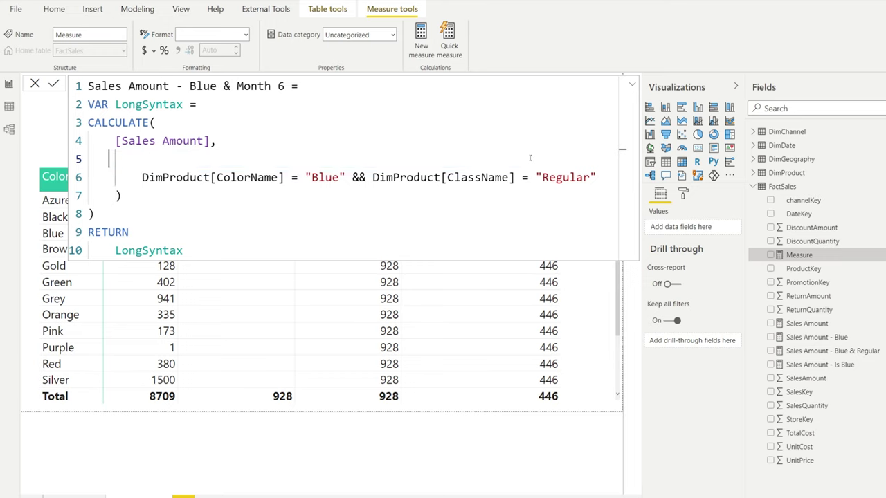
key("Delete")
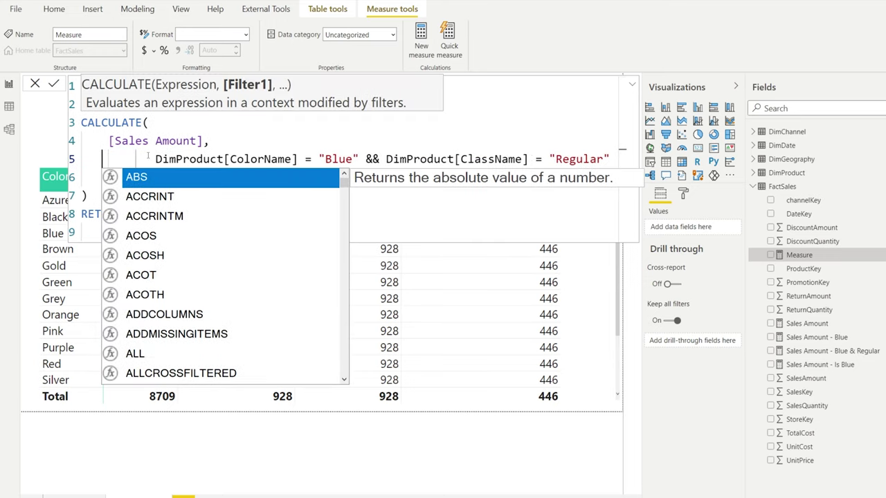
left_click(161, 159)
key("Left")
key("shift+Left")
key("shift+Left")
key("shift+Left")
key("shift+Left")
key("shift+Left")
key("shift+Left")
key("shift+Left")
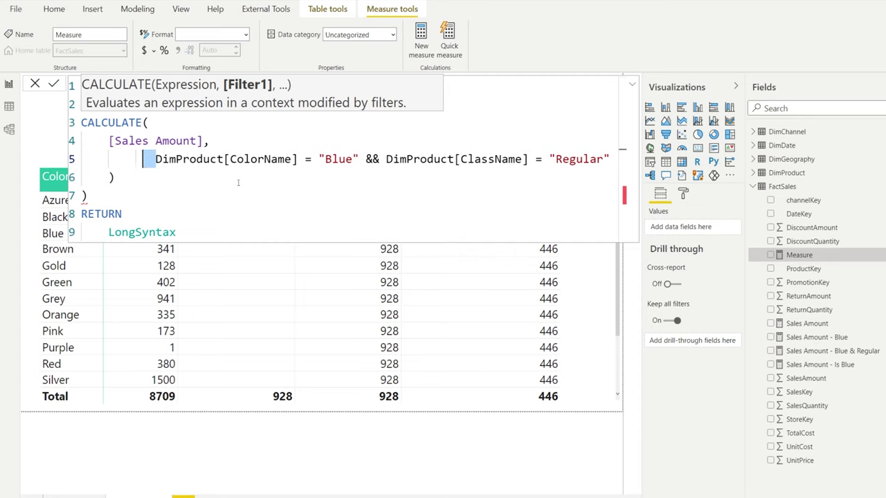
key("Delete")
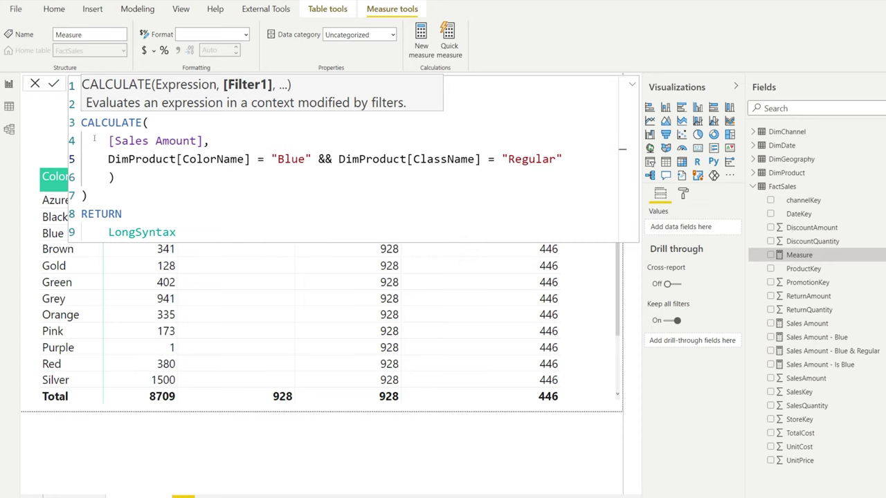
key("Down")
key("Down")
left_click(231, 175)
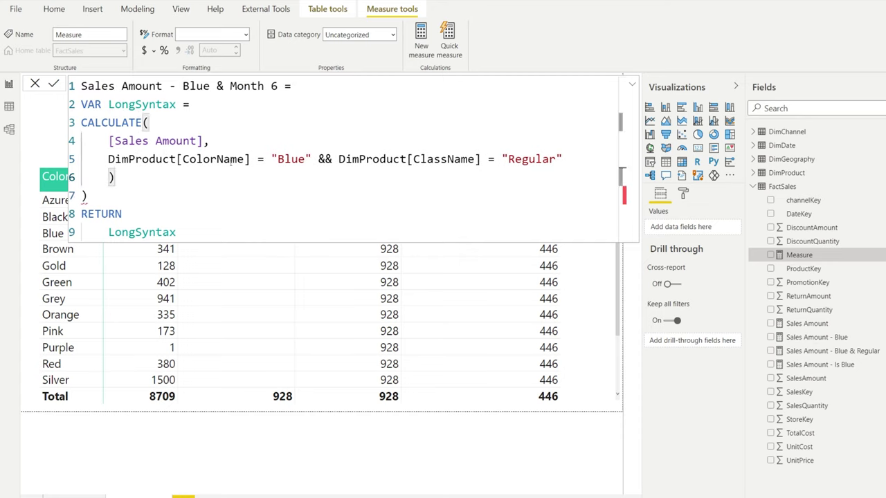
Change the second condition from DimProduct[ClassName] = "Regular" to DimDate[Month] = 6.
left_click(284, 160)
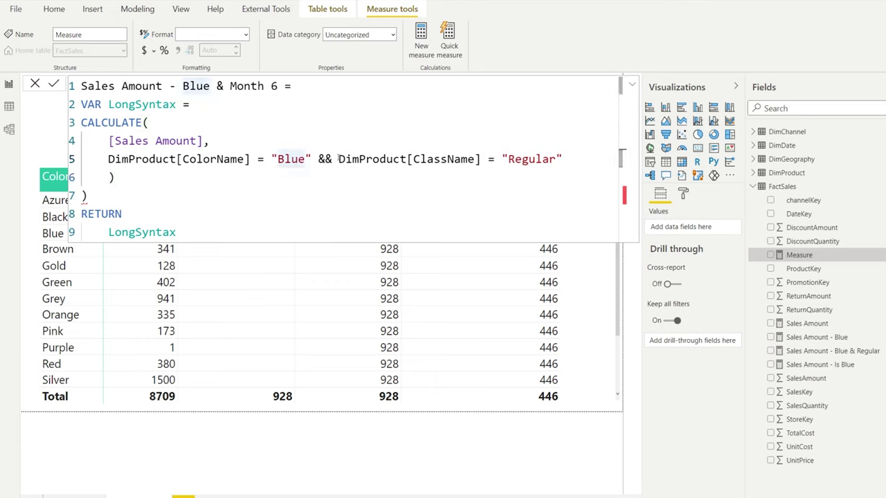
left_click_drag(339, 160, 483, 159)
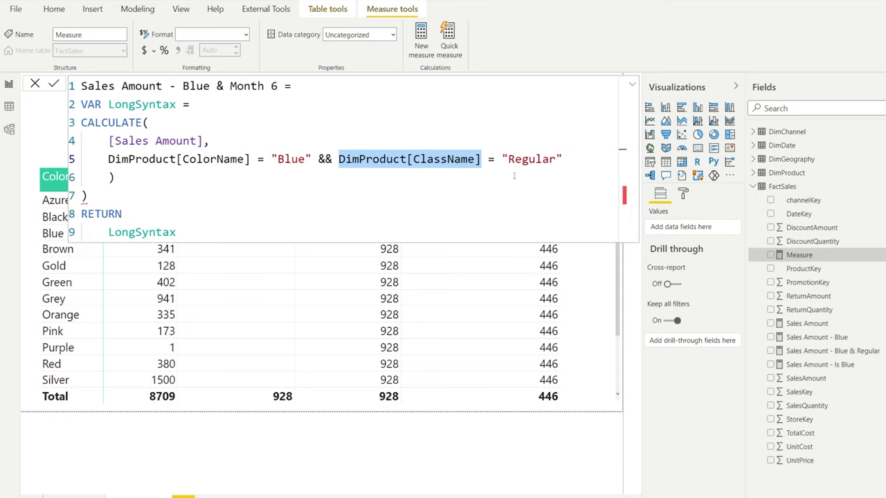
type("Date")
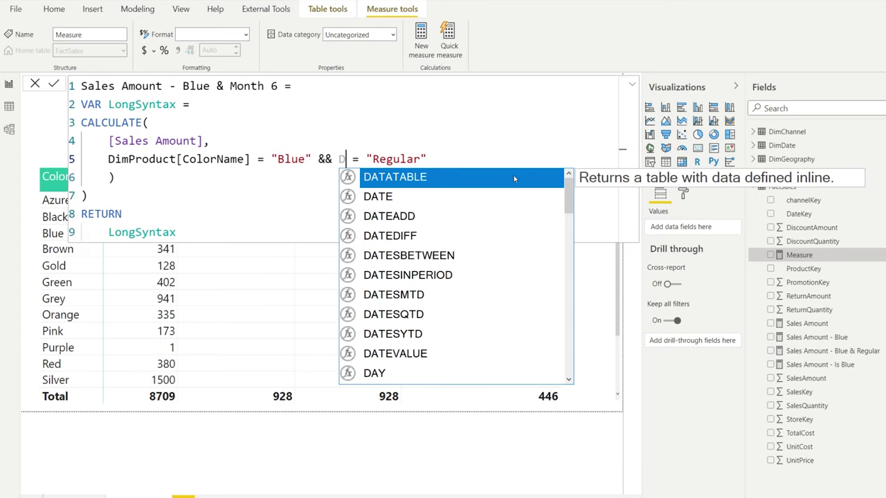
key("Down")
key("Down")
key("Down")
key("Down")
key("Down")
key("Down")
key("Down")
key("Down")
key("Down")
key("Down")
key("Down")
key("Down")
key("Down")
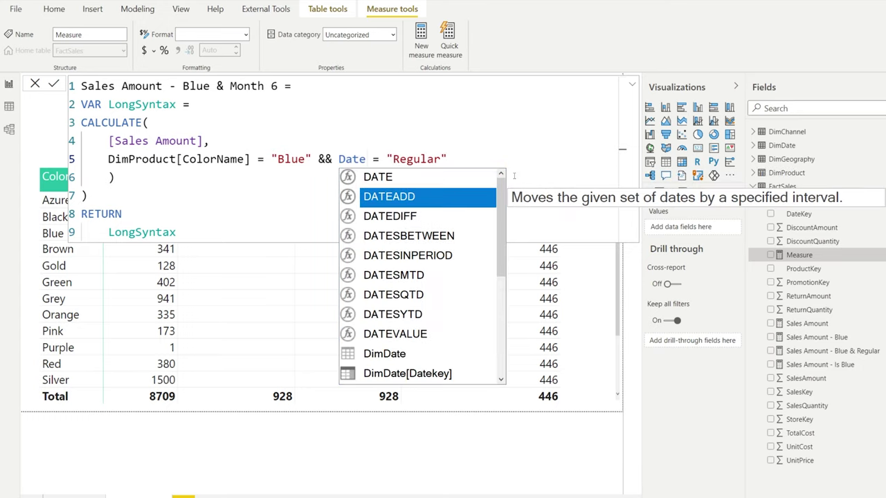
key("Down")
key("Up")
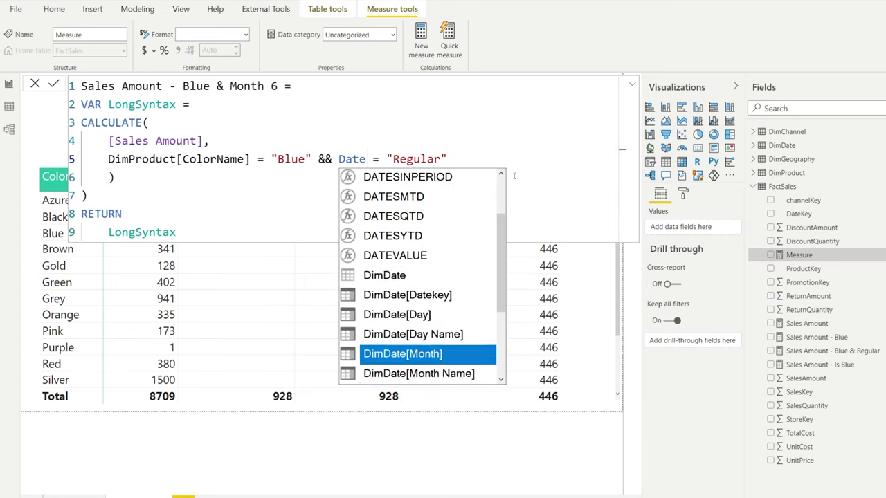
key("Tab")
key("Right")
key("Right")
key("End")
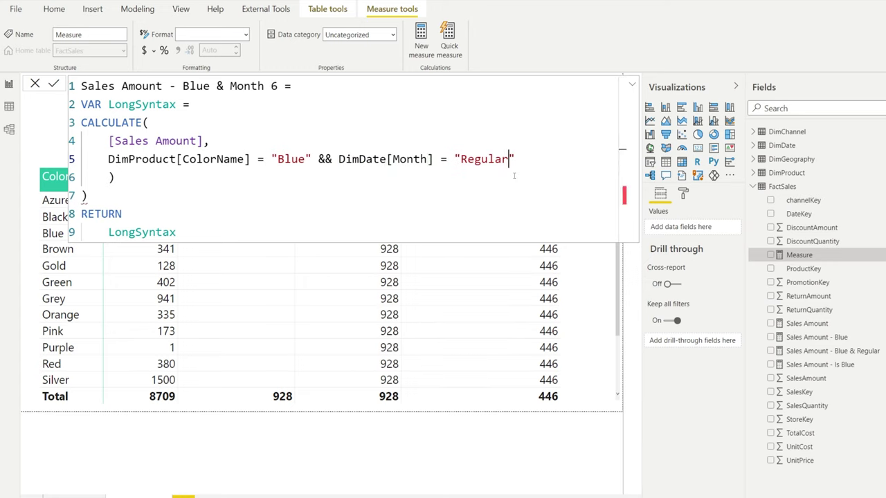
key("BackSpace")
key("BackSpace")
key("BackSpace")
key("BackSpace")
key("BackSpace")
key("BackSpace")
key("BackSpace")
key("BackSpace")
key("BackSpace")
type("6")
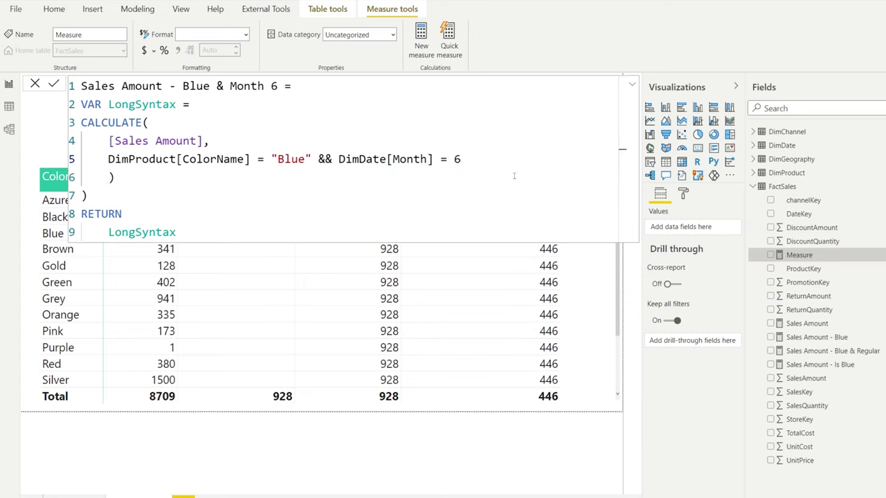
Remove the extra closing parenthesis and delete the RETURN and LongSyntax lines.
key("Down")
key("Down")
key("BackSpace")
left_click_drag(176, 232, 68, 214)
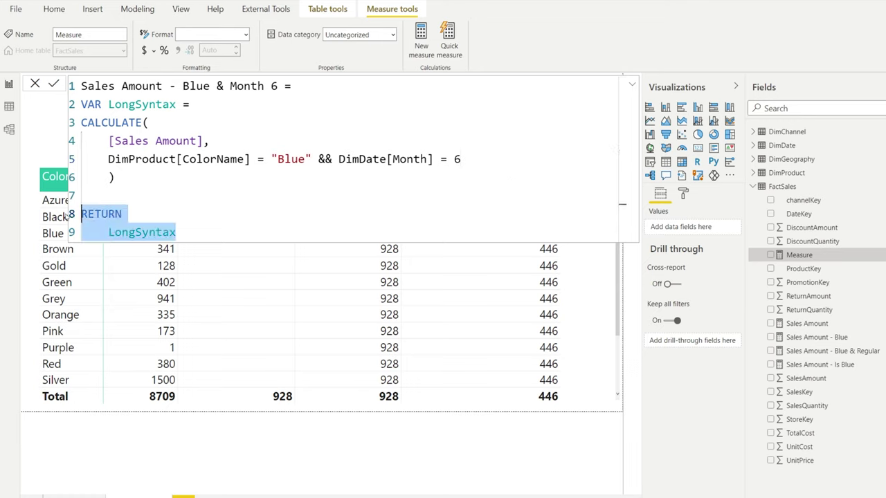
key("BackSpace")
left_click(192, 104)
Delete the VAR LongSyntax line and trailing blank lines, then commit the measure.
key("shift+Home")
key("BackSpace")
key("BackSpace")
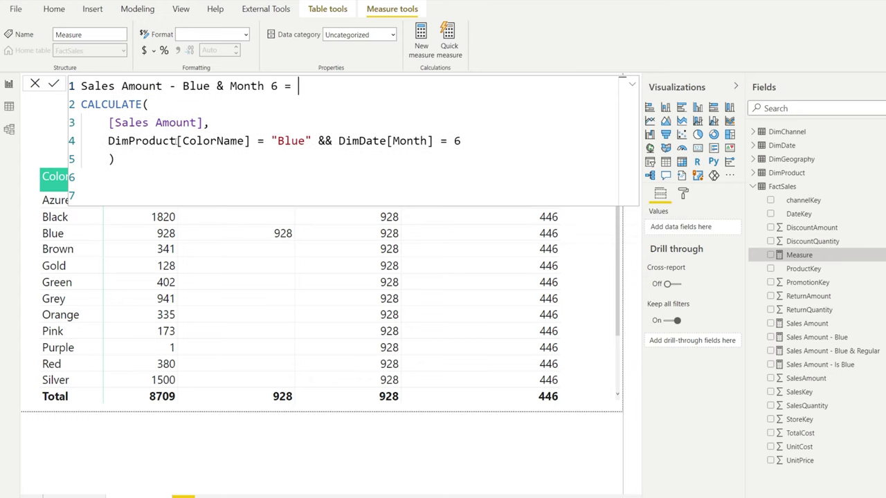
left_click(148, 171)
key("BackSpace")
key("Delete")
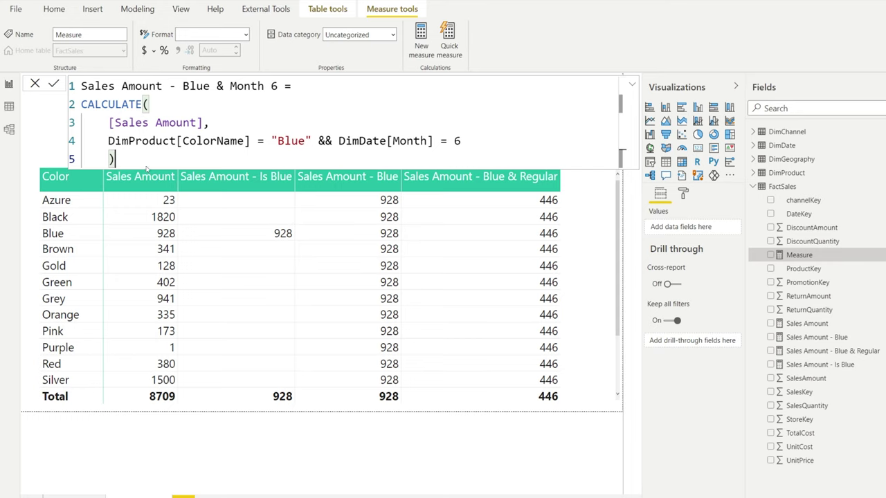
key("Return")
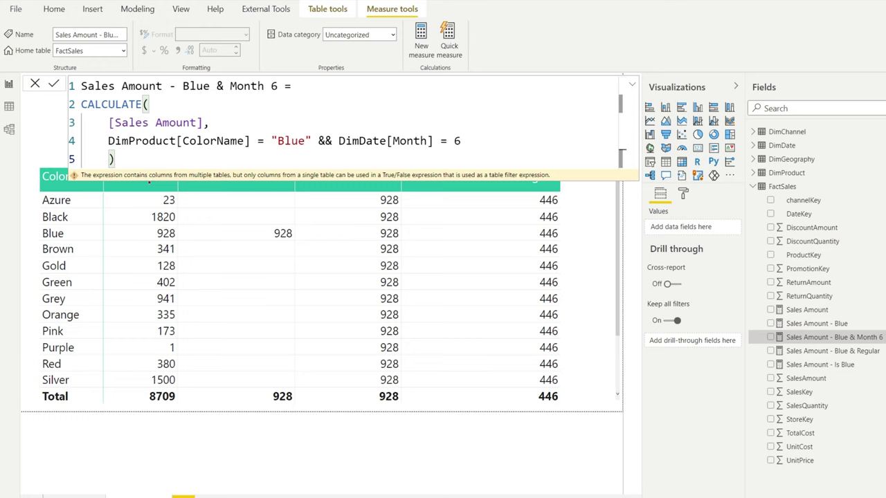
Review the multiple-tables error and select the && between the two conditions.
left_click_drag(150, 180, 231, 179)
key("Escape")
double_click(324, 141)
Replace && with a comma, move DimDate[Month] = 6 to its own line, and commit error-free.
key("BackSpace")
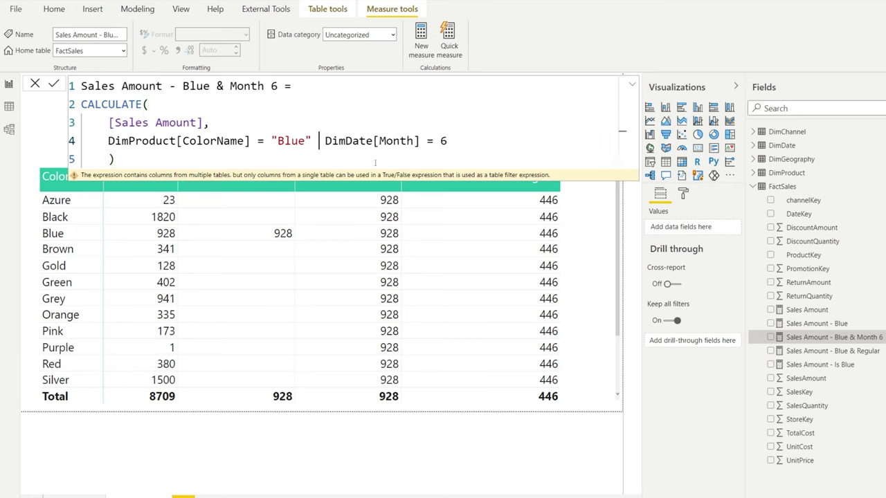
type(",")
key("shift+Return")
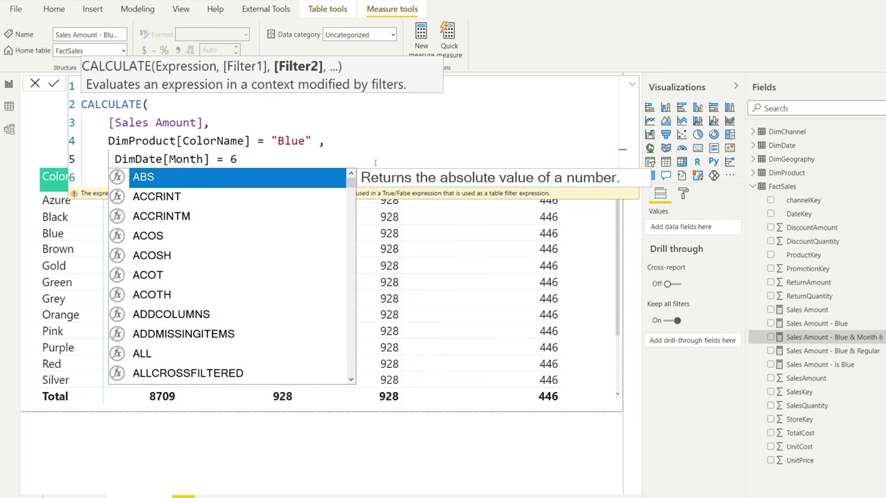
key("Delete")
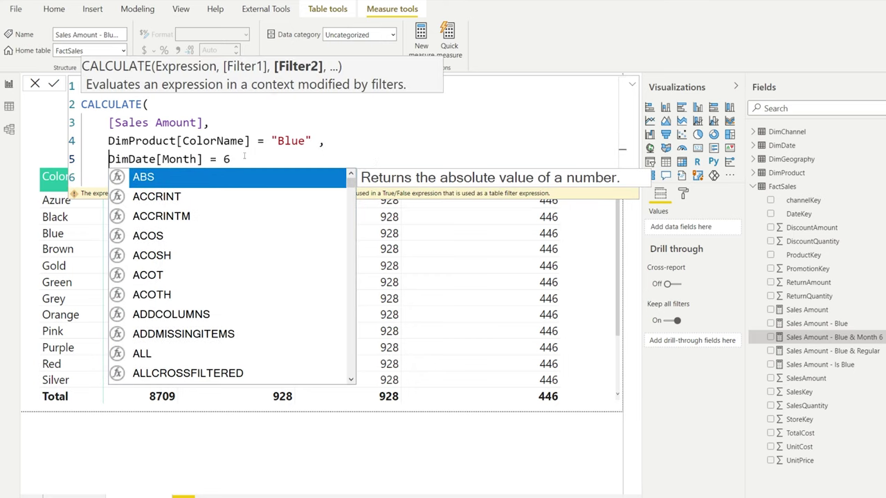
left_click(258, 163)
left_click(232, 178)
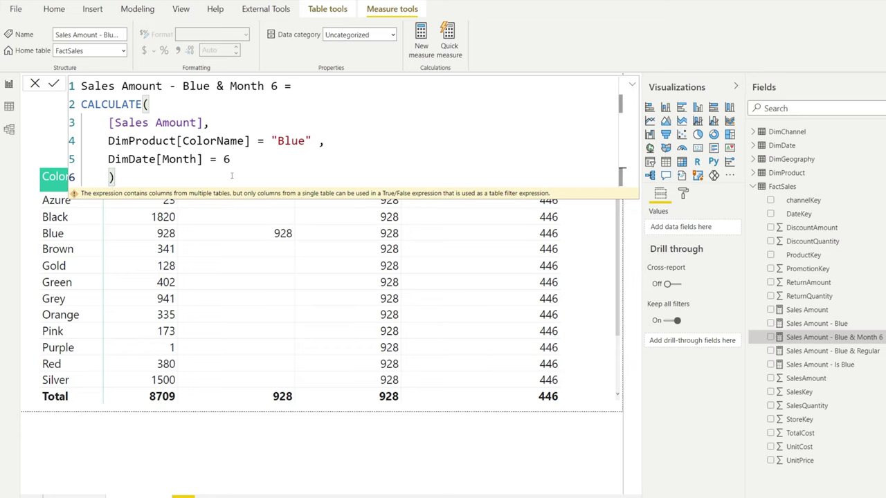
key("Return")
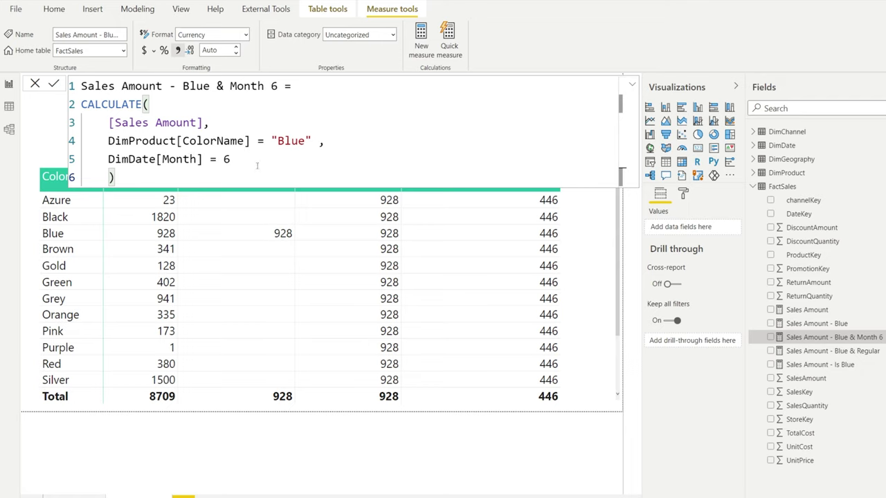
left_click_drag(257, 166, 81, 135)
left_click(136, 141)
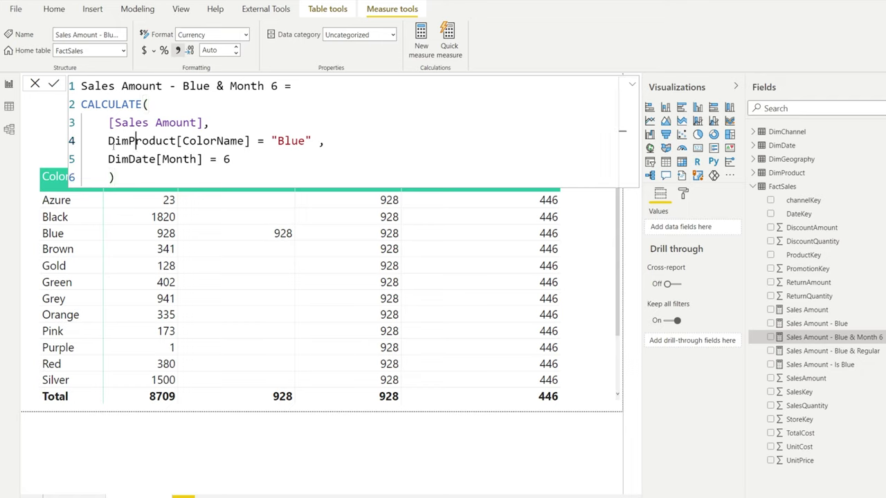
left_click(265, 160)
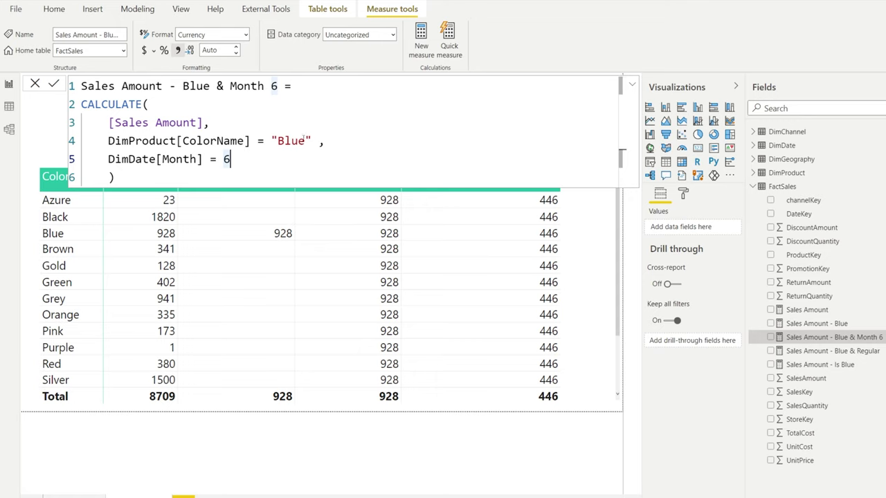
left_click(258, 140)
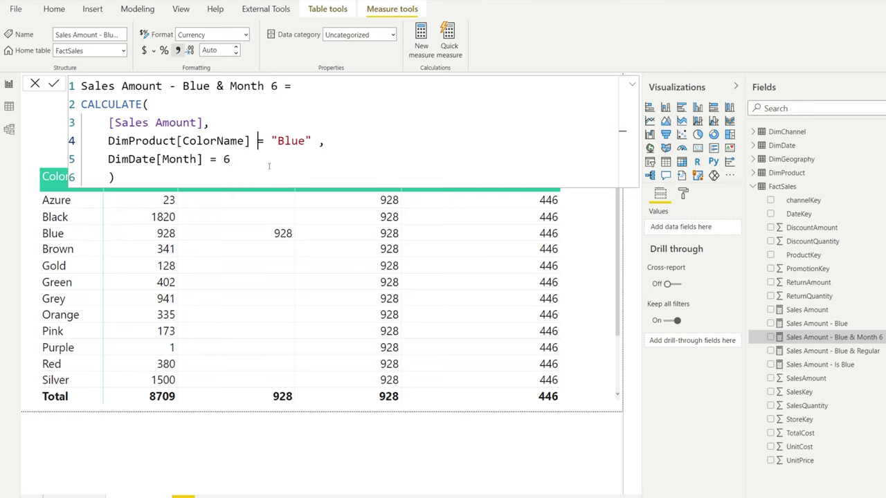
left_click(268, 166)
left_click_drag(269, 167, 108, 159)
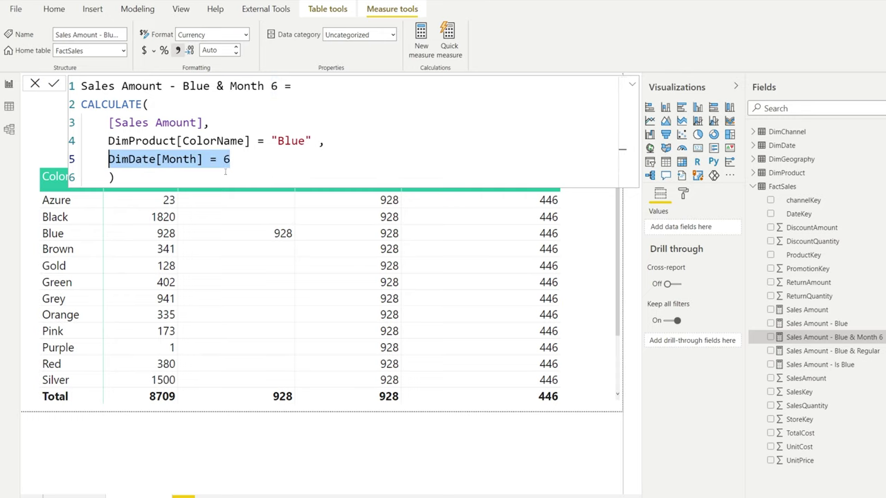
type("co")
key("BackSpace")
key("BackSpace")
type("c")
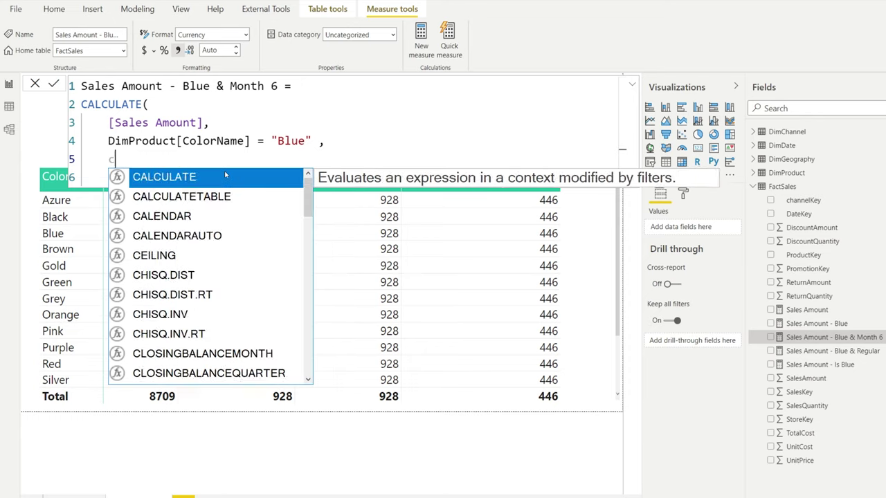
type("t[Class")
key("Tab")
type("= ")
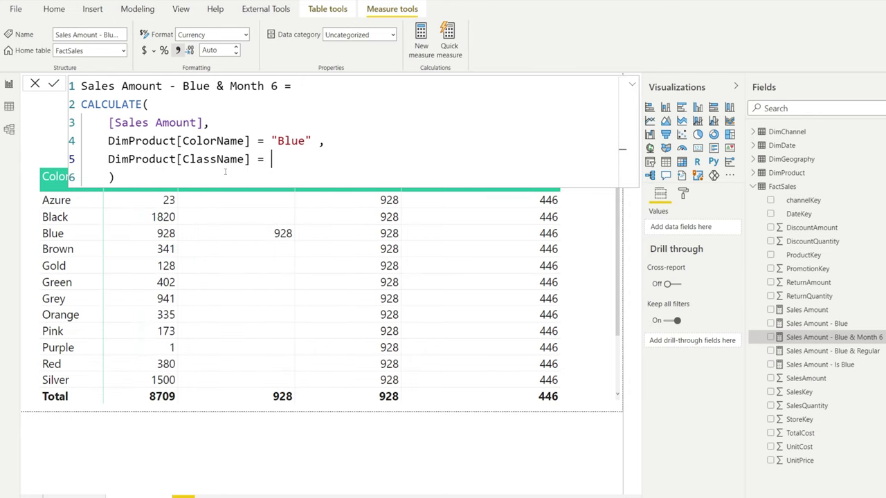
type("\"Regular\"")
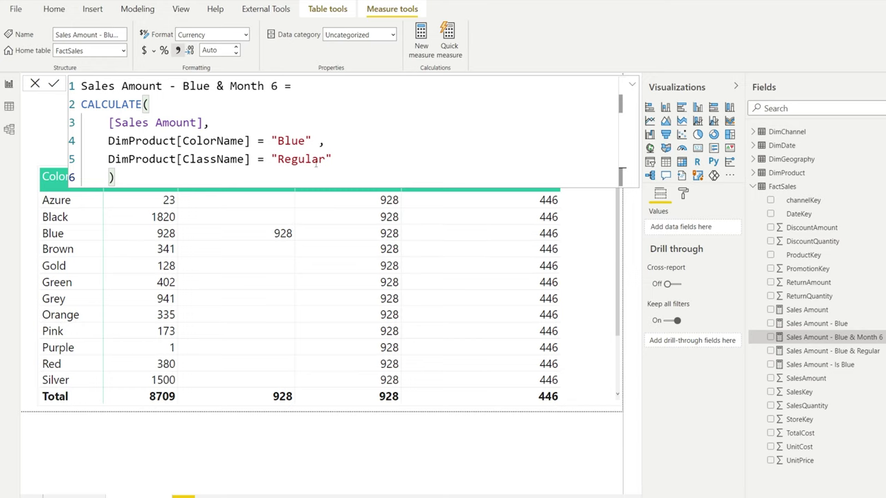
left_click_drag(333, 159, 109, 160)
left_click(177, 160)
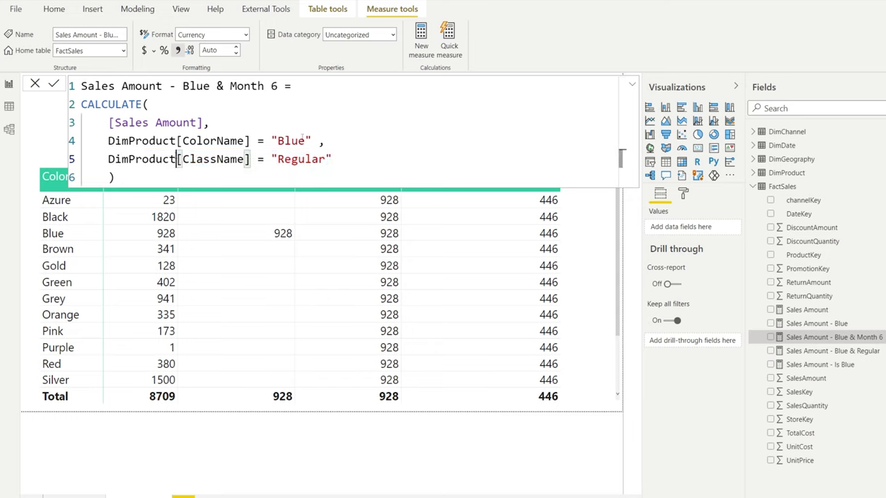
left_click(337, 142)
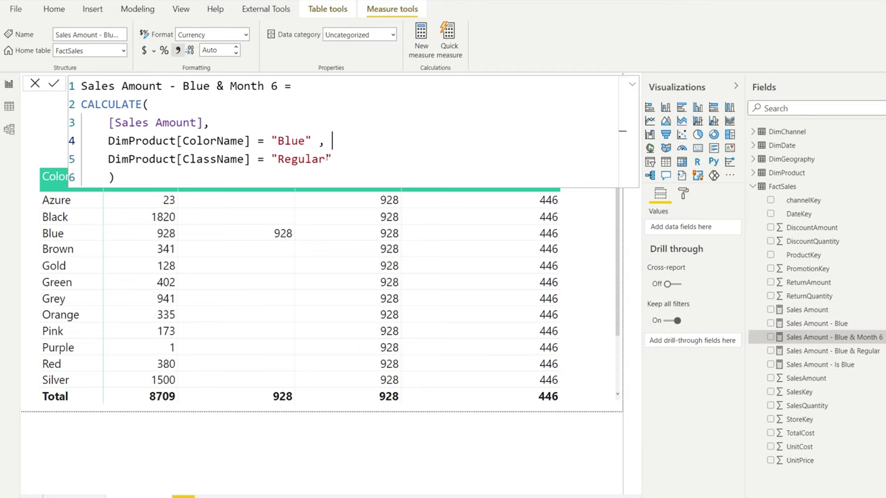
left_click_drag(331, 159, 108, 159)
type("Month")
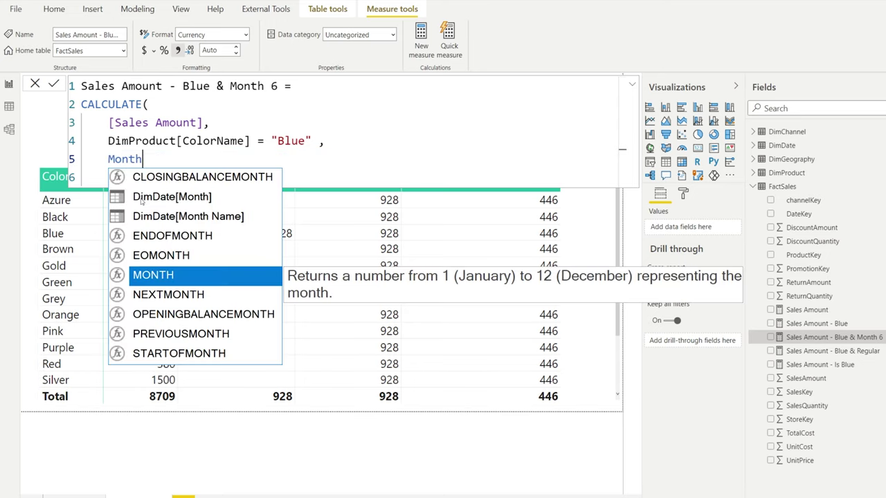
key("Up")
key("Up")
key("Up")
key("Up")
key("Tab")
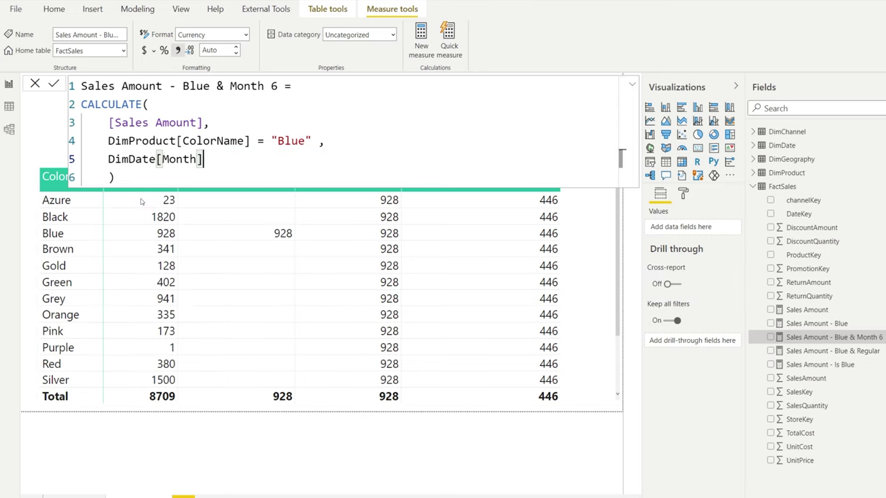
type("= 6")
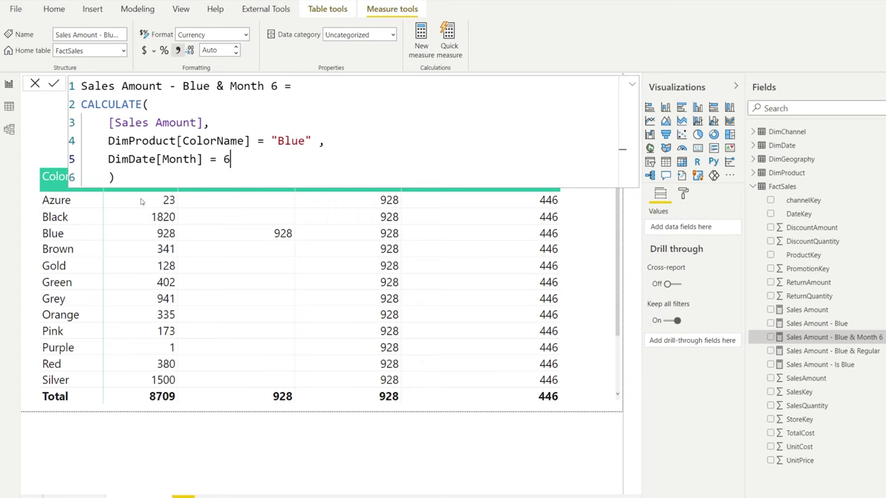
key("Return")
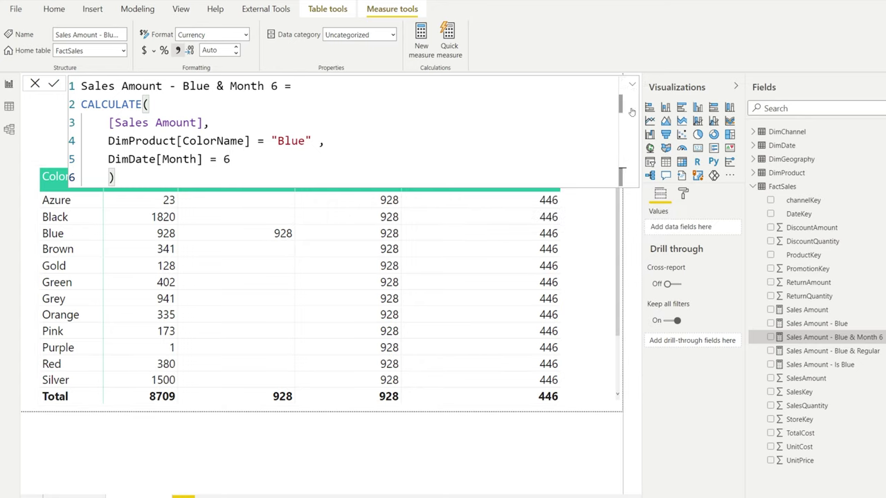
Collapse the Blue & Month 6 formula to one line to reveal the full sales-by-color table.
left_click(632, 84)
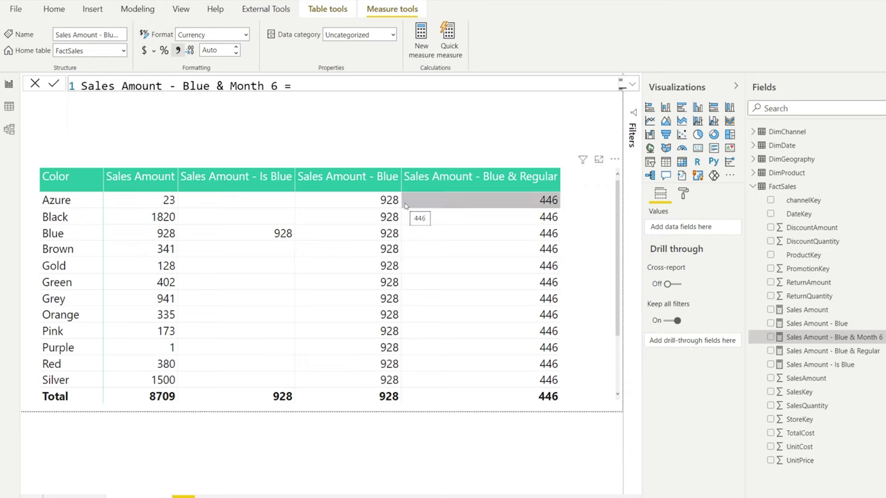